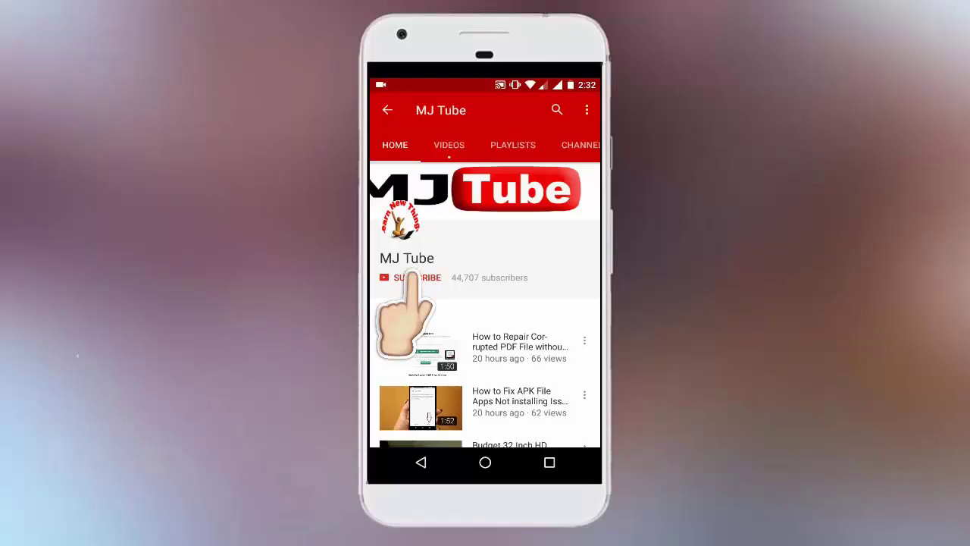
Hit Subscribe on the MJ Tube channel page shown in the intro video
{"action": "left_click", "coordinate": [416, 277]}
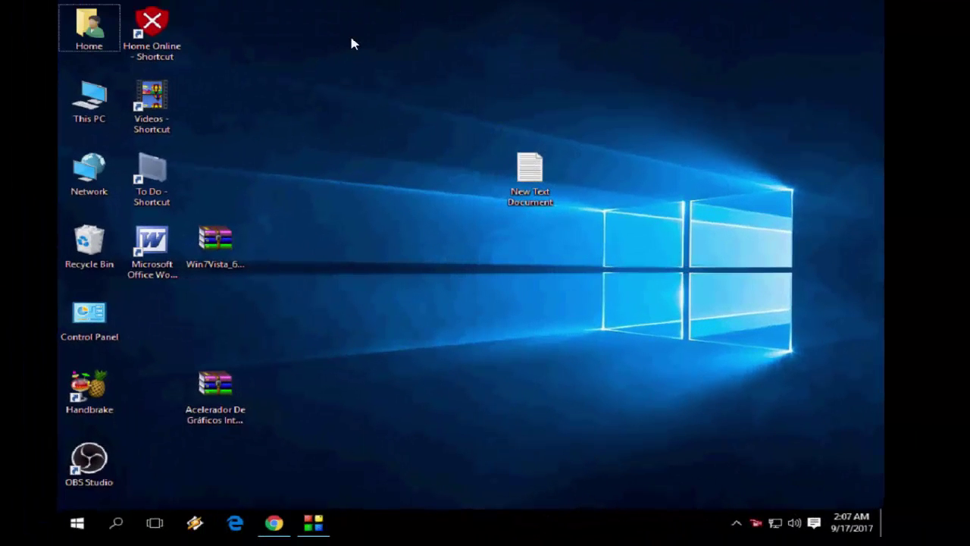
{"action": "right_click", "coordinate": [351, 39]}
{"action": "left_click", "coordinate": [373, 79]}
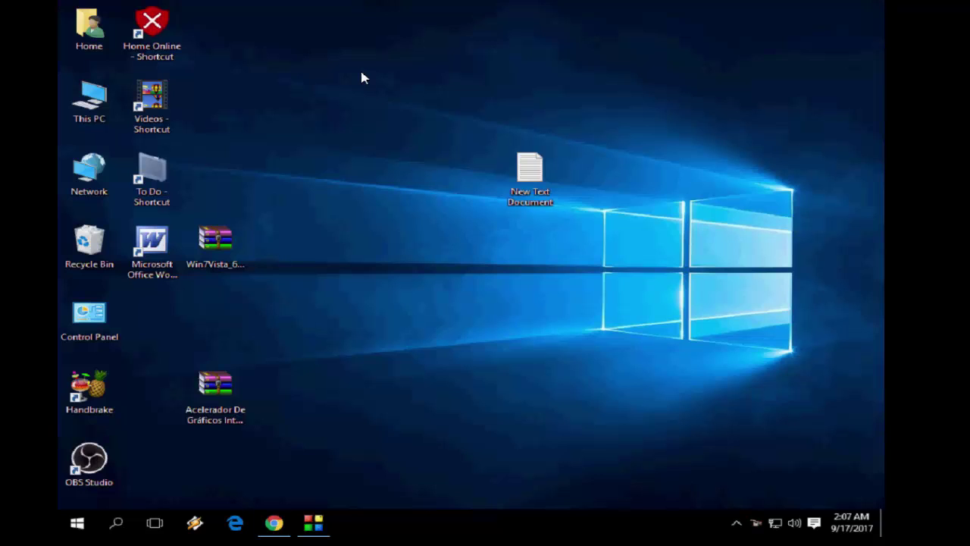
{"action": "right_click", "coordinate": [362, 73]}
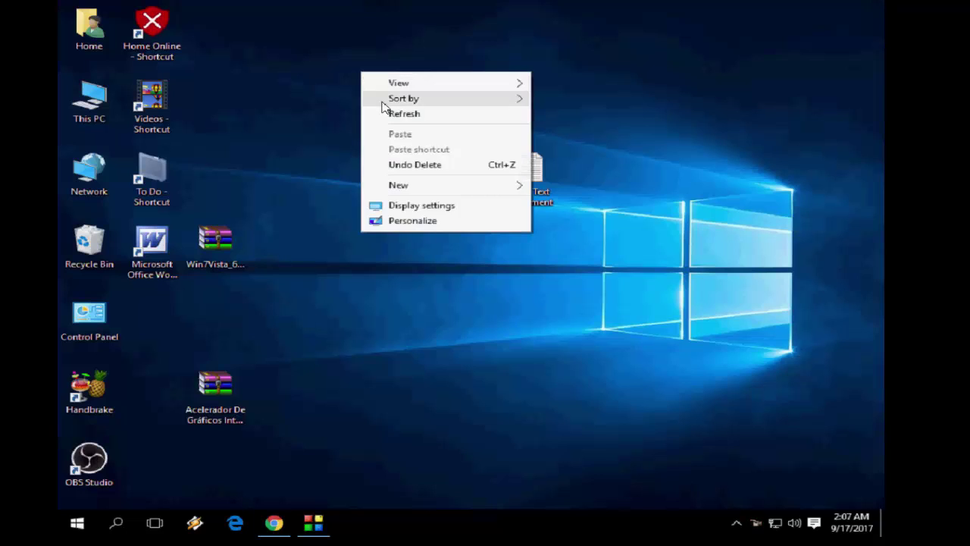
{"action": "left_click", "coordinate": [381, 113]}
{"action": "right_click", "coordinate": [258, 96]}
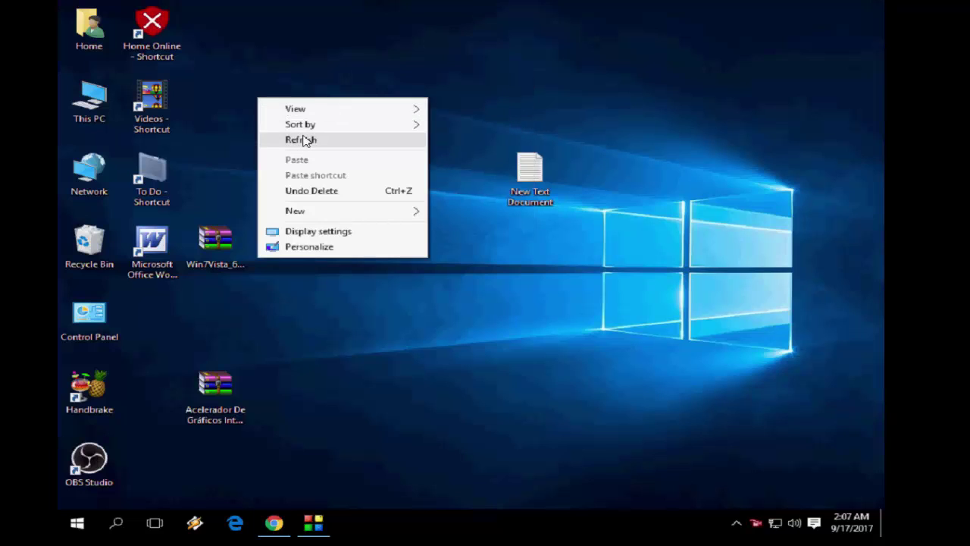
{"action": "left_click", "coordinate": [302, 139]}
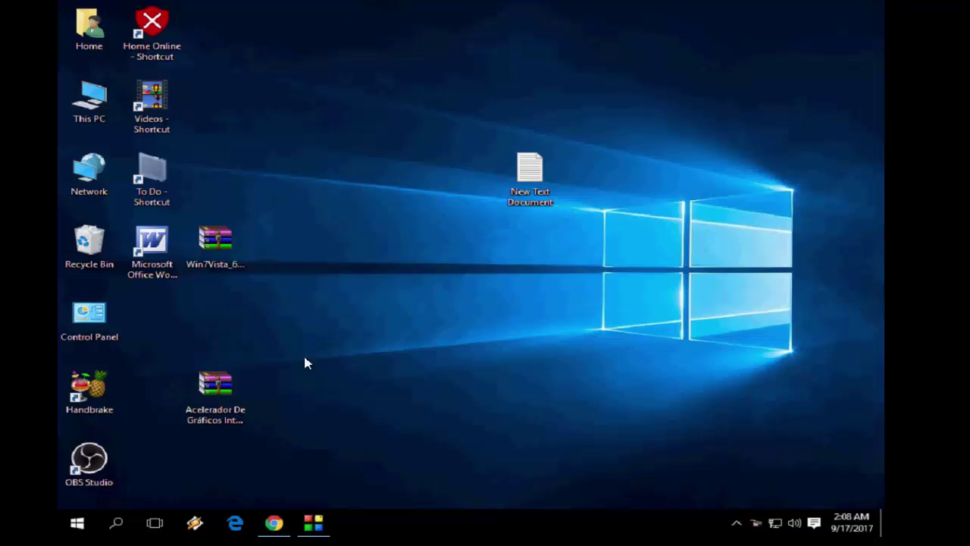
Reload MediaFire in Chrome and save the 38.71 MB Acelerador De Gráficos Intel(R) G41 ZIP to the desktop
{"action": "left_click", "coordinate": [274, 523]}
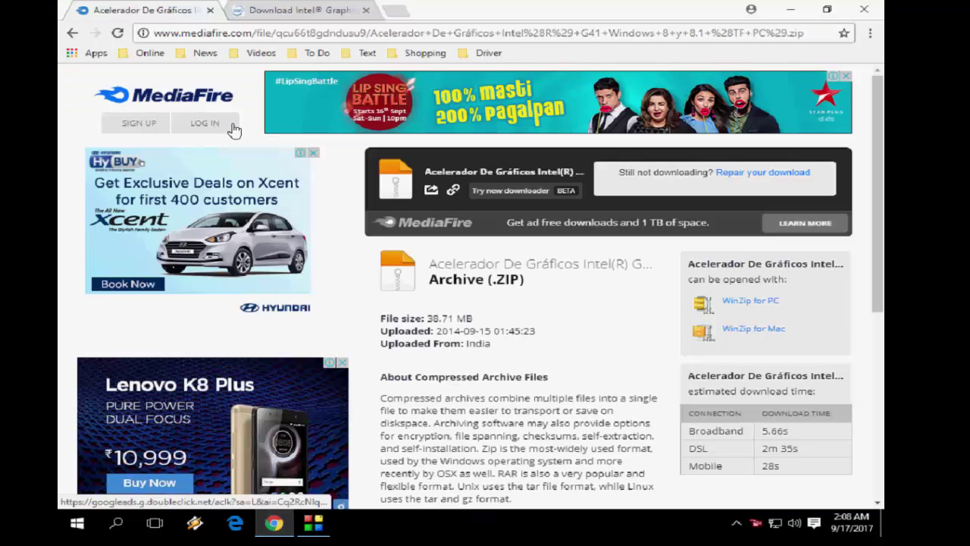
{"action": "left_click", "coordinate": [217, 34]}
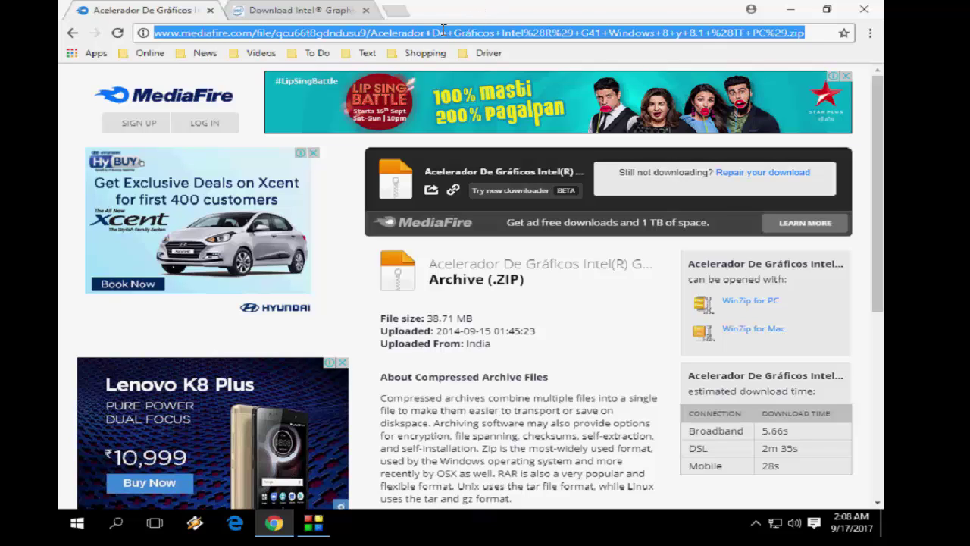
{"action": "key", "text": "Return"}
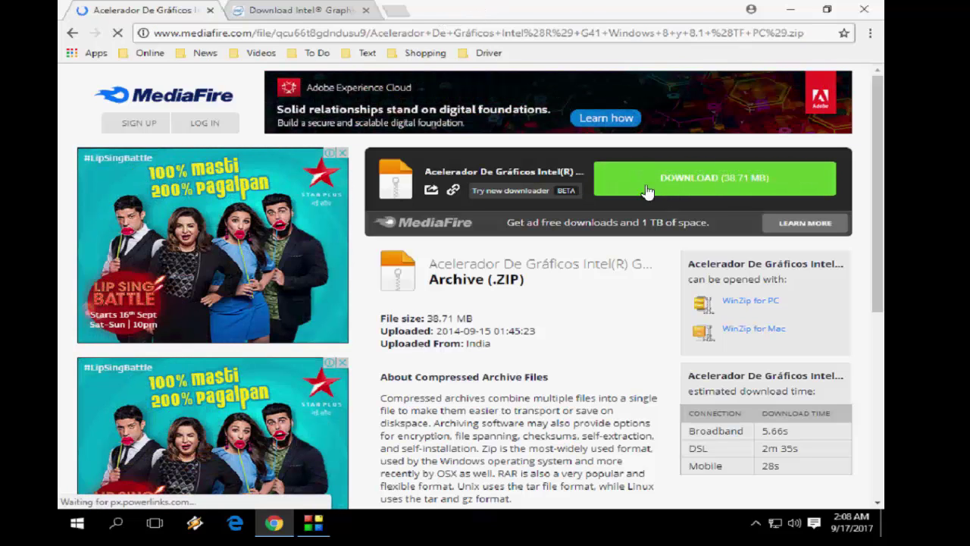
{"action": "left_click", "coordinate": [668, 188]}
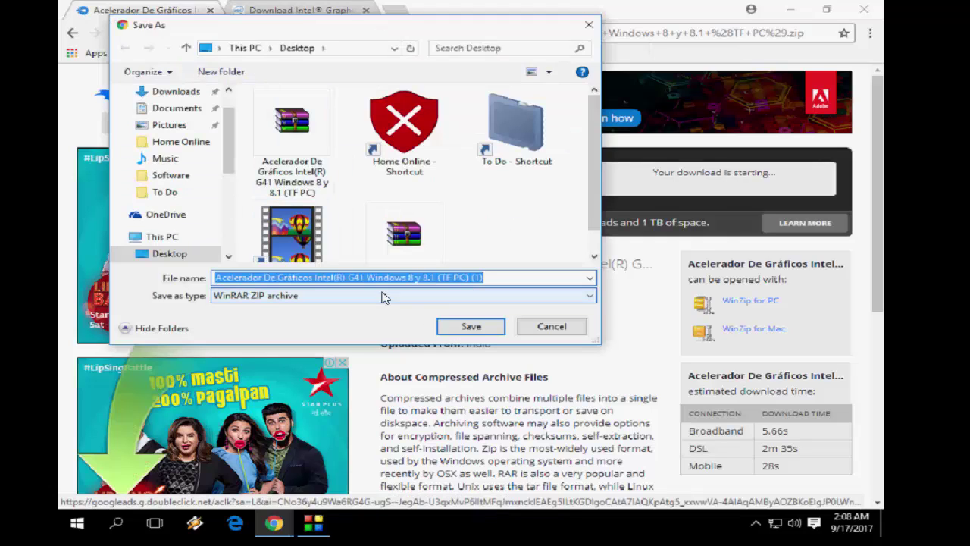
{"action": "left_click", "coordinate": [470, 326]}
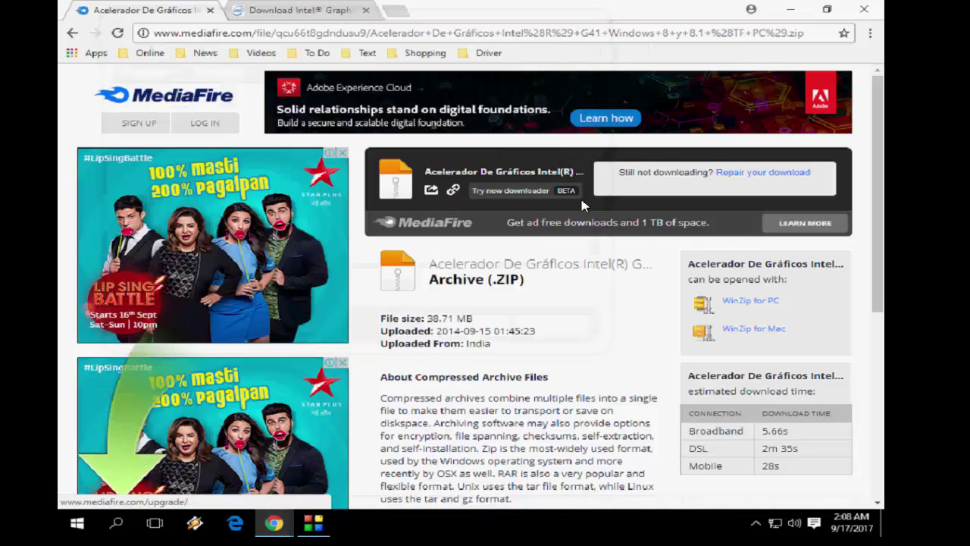
Accept Intel's license and download the 39.97 MB Win7Vista_64_151717bb driver ZIP to the desktop
{"action": "left_click", "coordinate": [288, 12]}
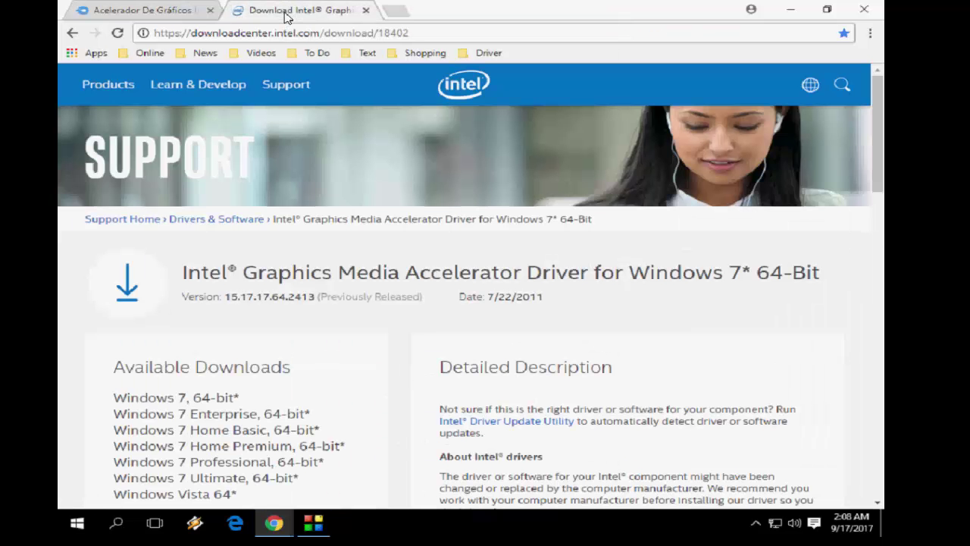
{"action": "scroll", "coordinate": [213, 218], "scroll_direction": "down", "scroll_amount": 3}
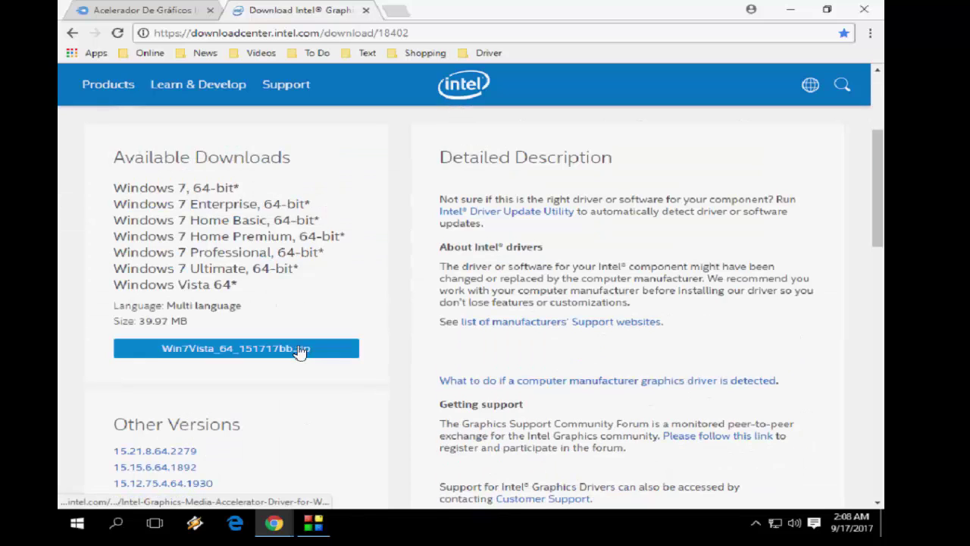
{"action": "left_click", "coordinate": [301, 349]}
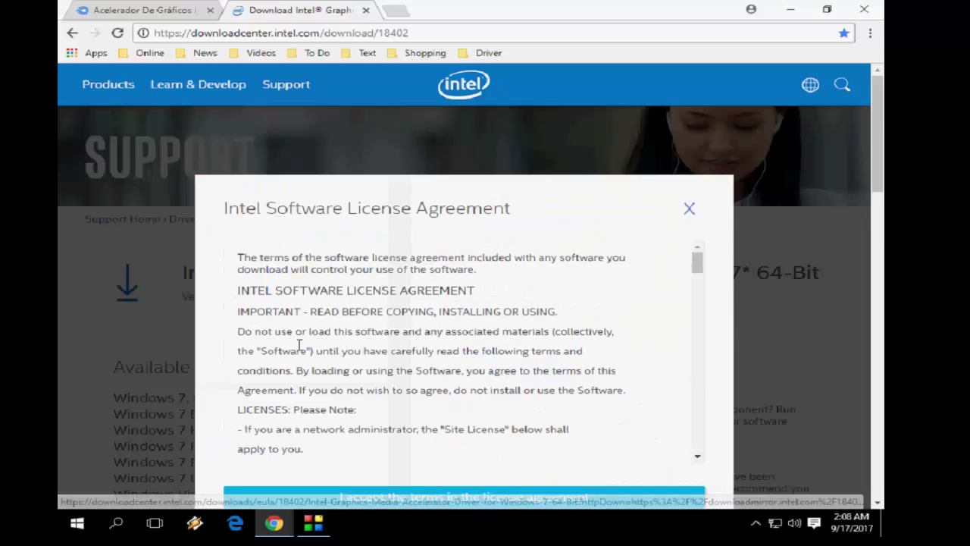
{"action": "scroll", "coordinate": [339, 287], "scroll_direction": "down", "scroll_amount": 1}
{"action": "scroll", "coordinate": [338, 303], "scroll_direction": "down", "scroll_amount": 5}
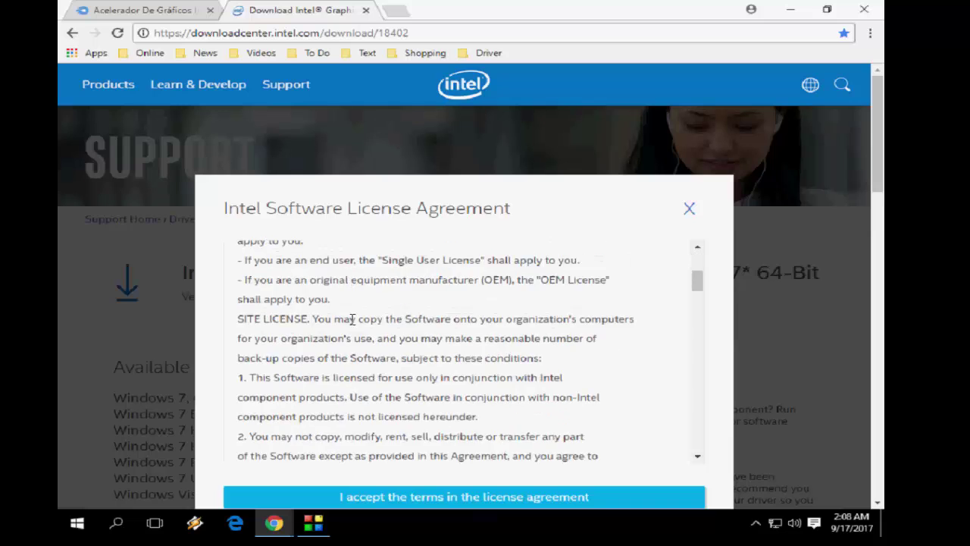
{"action": "left_click", "coordinate": [358, 496]}
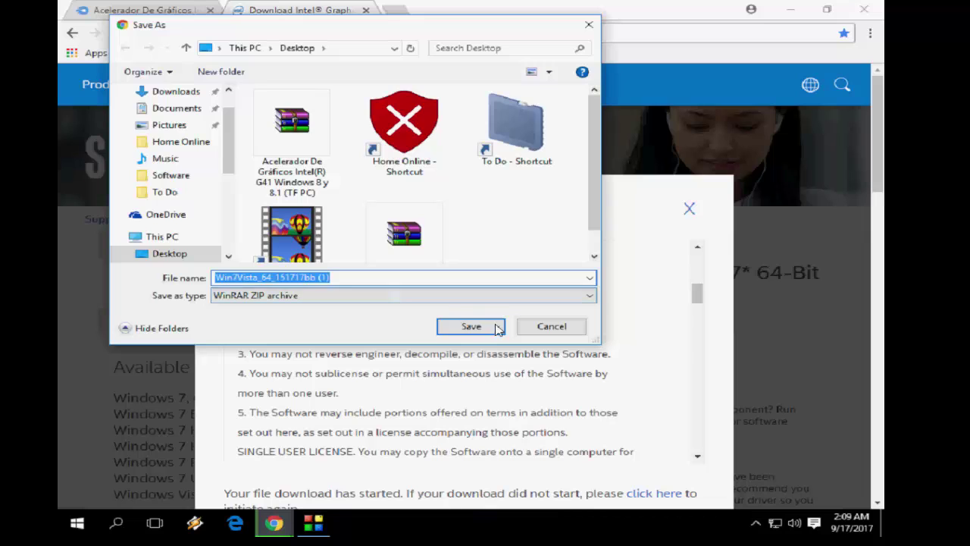
{"action": "left_click", "coordinate": [551, 328]}
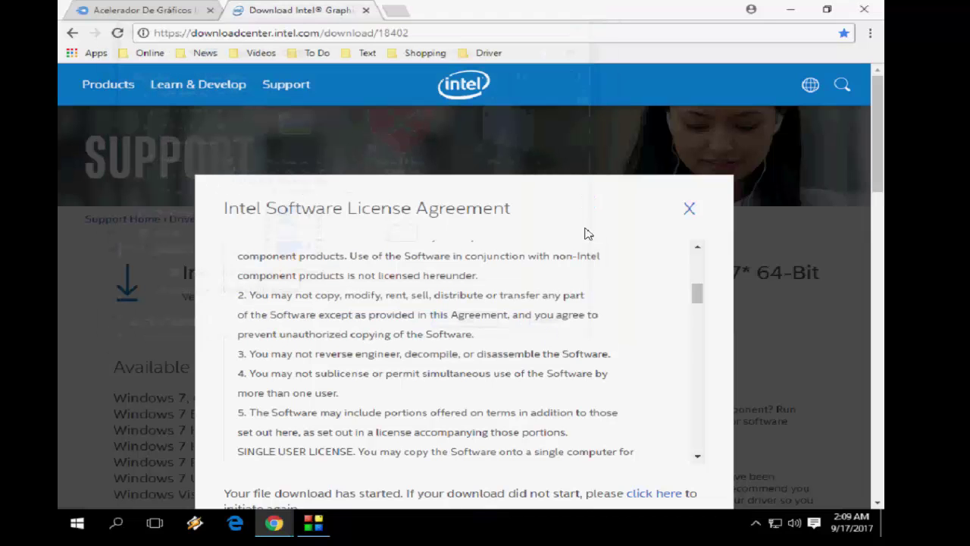
{"action": "left_click", "coordinate": [691, 210]}
{"action": "left_click", "coordinate": [121, 14]}
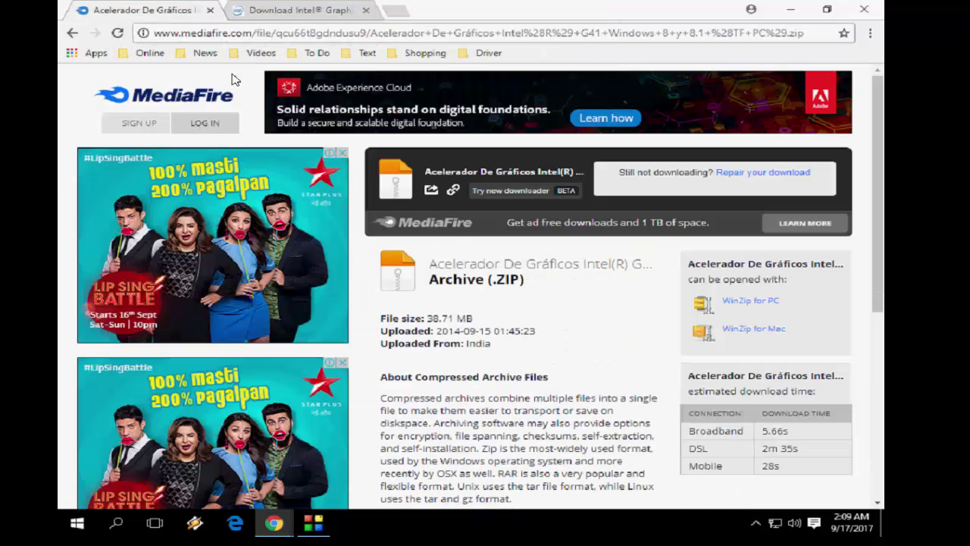
{"action": "left_click", "coordinate": [264, 8]}
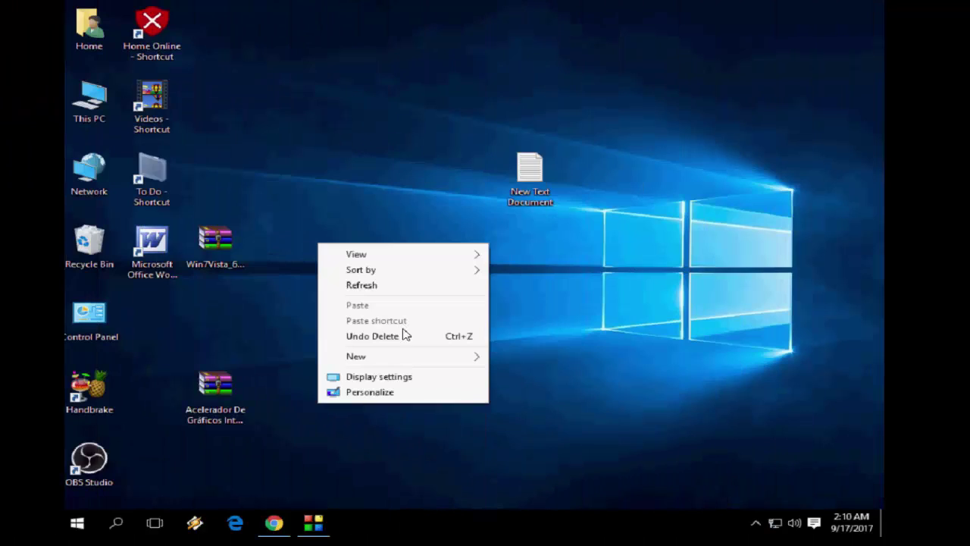
Create a new desktop folder named '64 bit'
{"action": "mouse_move", "coordinate": [414, 357]}
{"action": "left_click", "coordinate": [525, 119]}
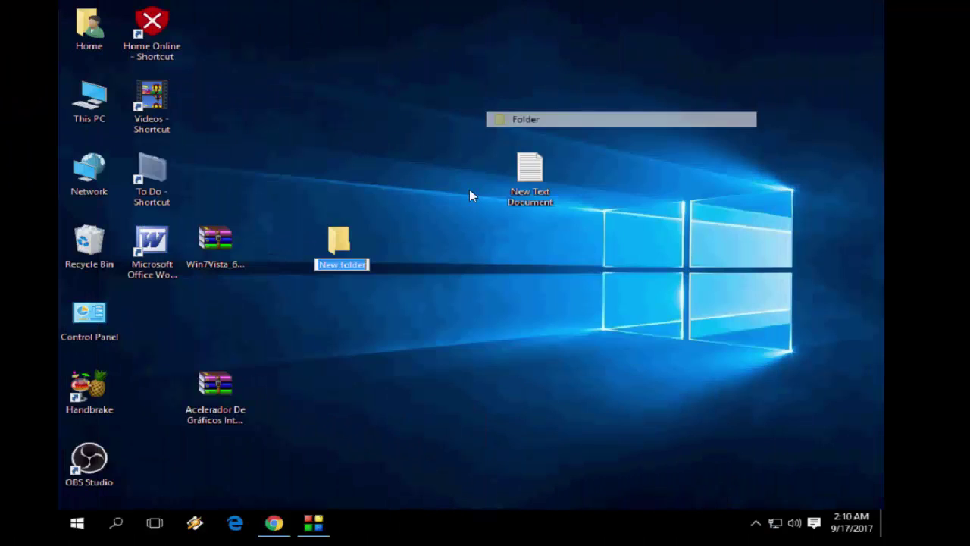
{"action": "type", "text": "64"}
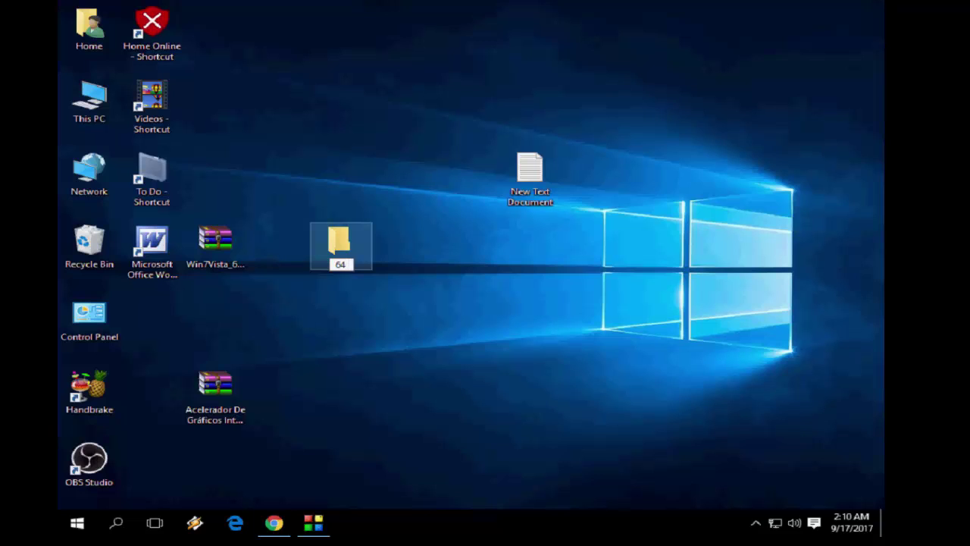
{"action": "type", "text": " bit"}
{"action": "key", "text": "Return"}
Extract the Win7Vista_64_151717bb archive with WinRAR into the 64 bit folder
{"action": "left_click_drag", "start_coordinate": [385, 316], "coordinate": [230, 263]}
{"action": "right_click", "coordinate": [228, 246]}
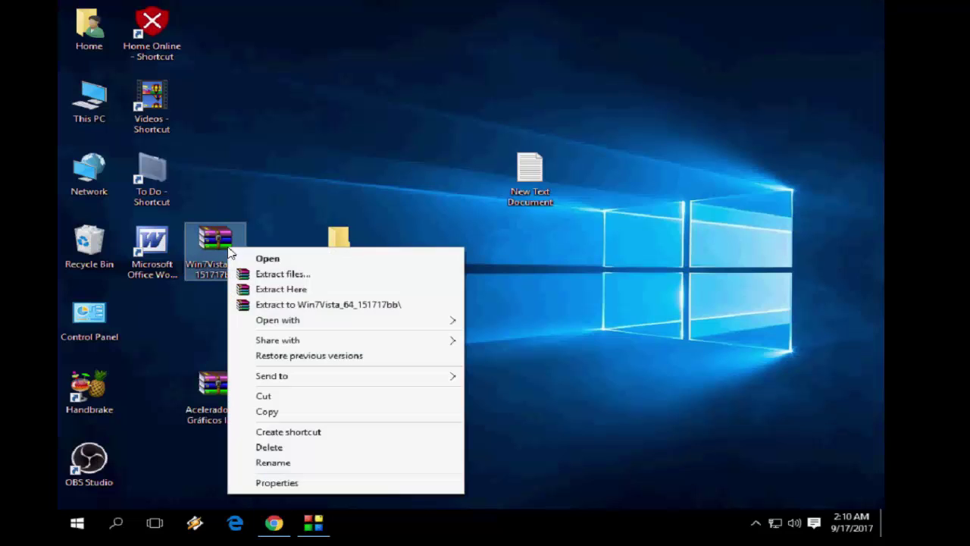
{"action": "left_click", "coordinate": [318, 276]}
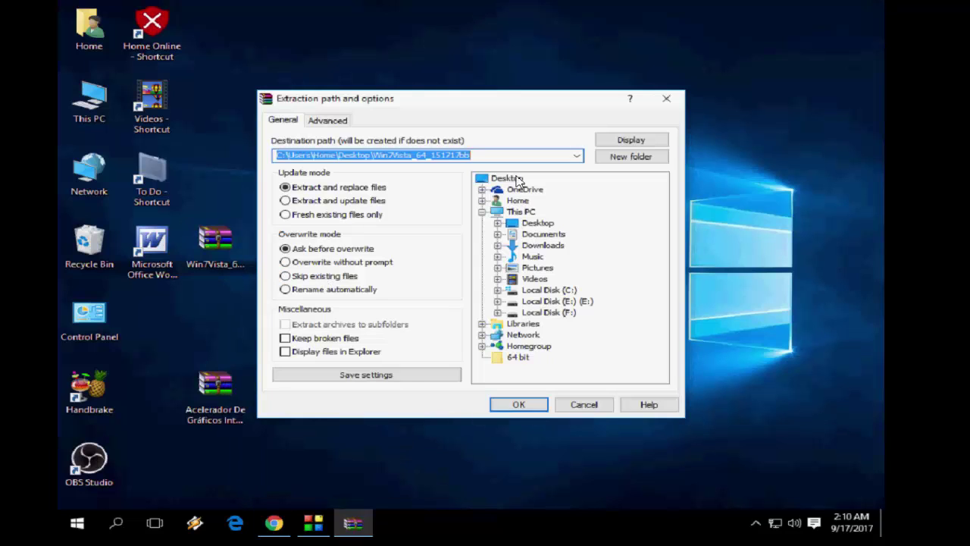
{"action": "left_click", "coordinate": [521, 358]}
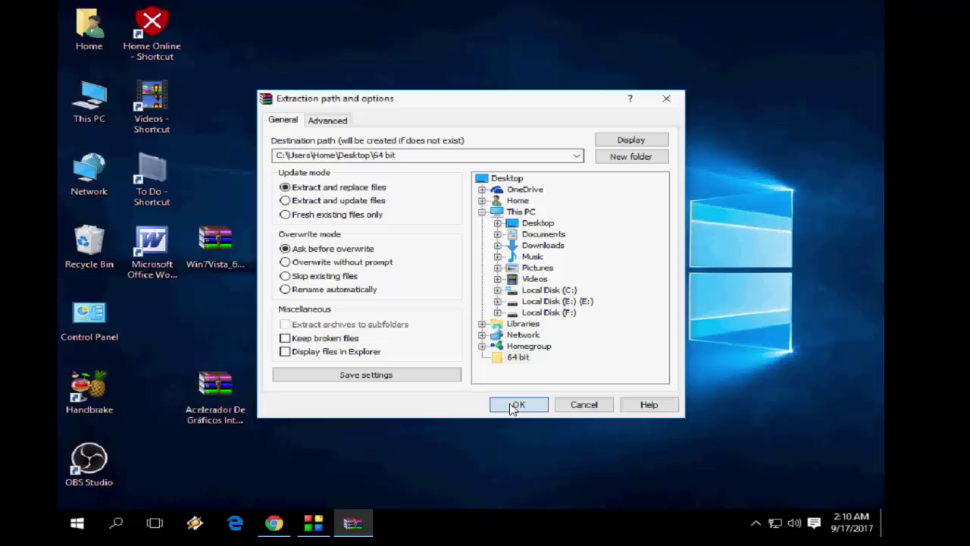
{"action": "left_click", "coordinate": [515, 404]}
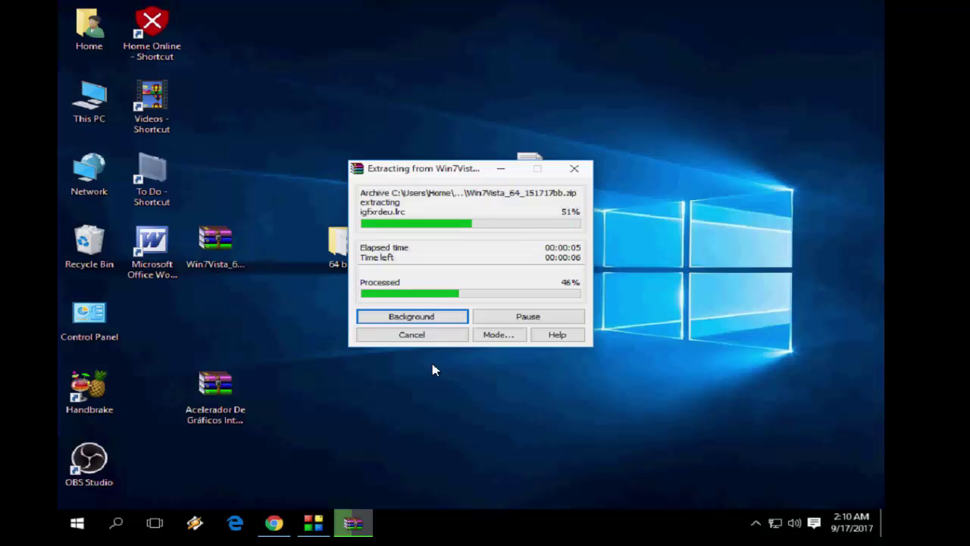
{"action": "left_click_drag", "start_coordinate": [436, 168], "coordinate": [512, 155]}
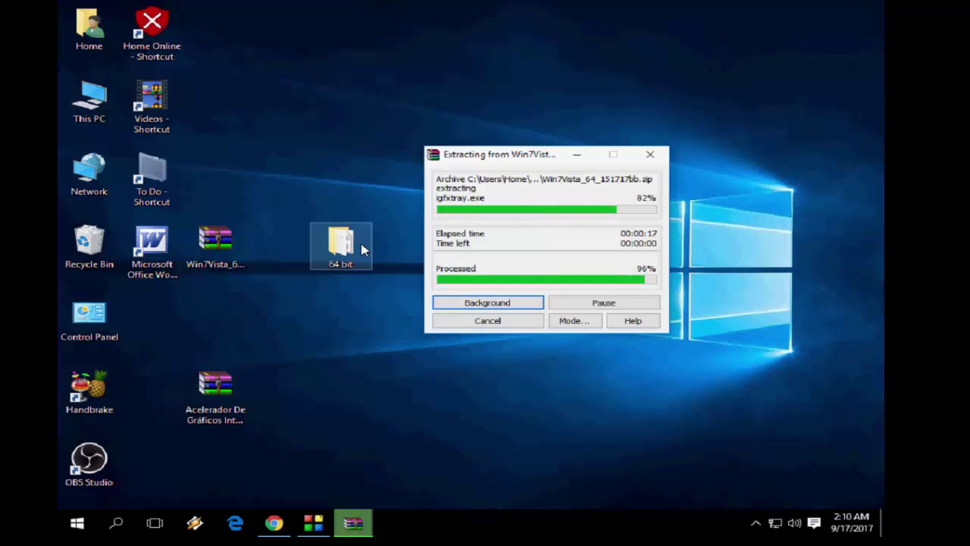
Refresh the desktop and check that the 64 bit folder holds the Setup and driver subfolders
{"action": "right_click", "coordinate": [409, 241]}
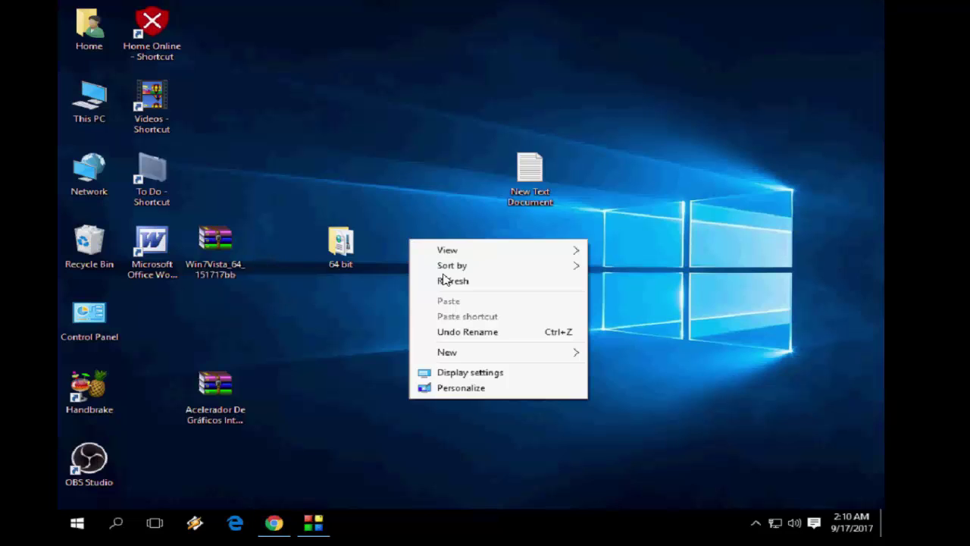
{"action": "left_click", "coordinate": [446, 280]}
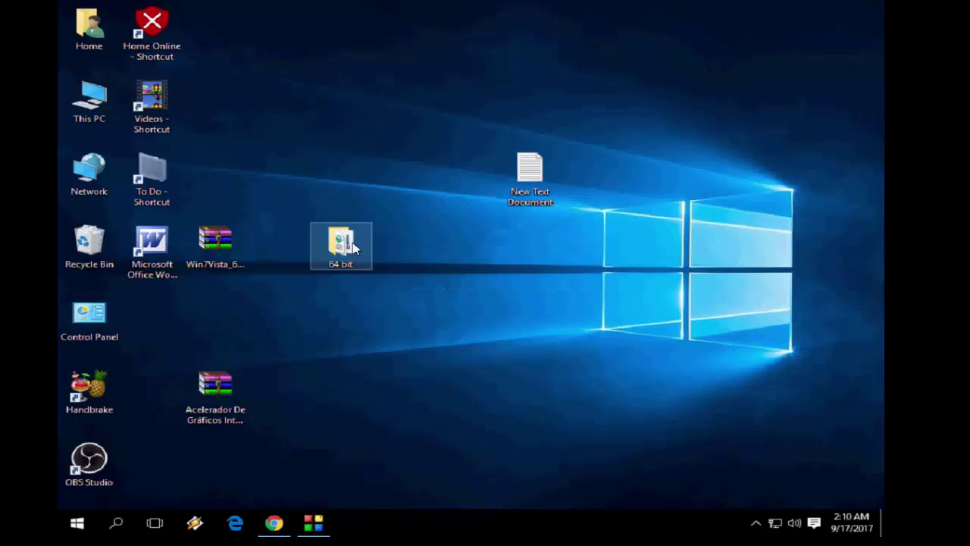
{"action": "double_click", "coordinate": [342, 244]}
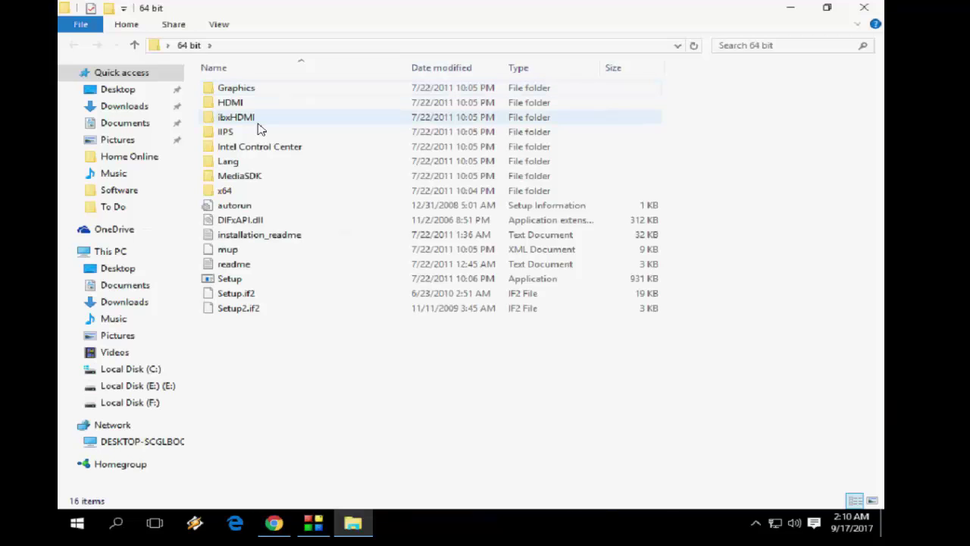
{"action": "left_click", "coordinate": [864, 8]}
{"action": "mouse_move", "coordinate": [215, 390]}
{"action": "left_mouse_down"}
{"action": "mouse_move", "coordinate": [223, 340]}
{"action": "mouse_move", "coordinate": [203, 349]}
{"action": "mouse_move", "coordinate": [190, 377]}
{"action": "mouse_move", "coordinate": [176, 369]}
{"action": "mouse_move", "coordinate": [206, 377]}
{"action": "left_mouse_up"}
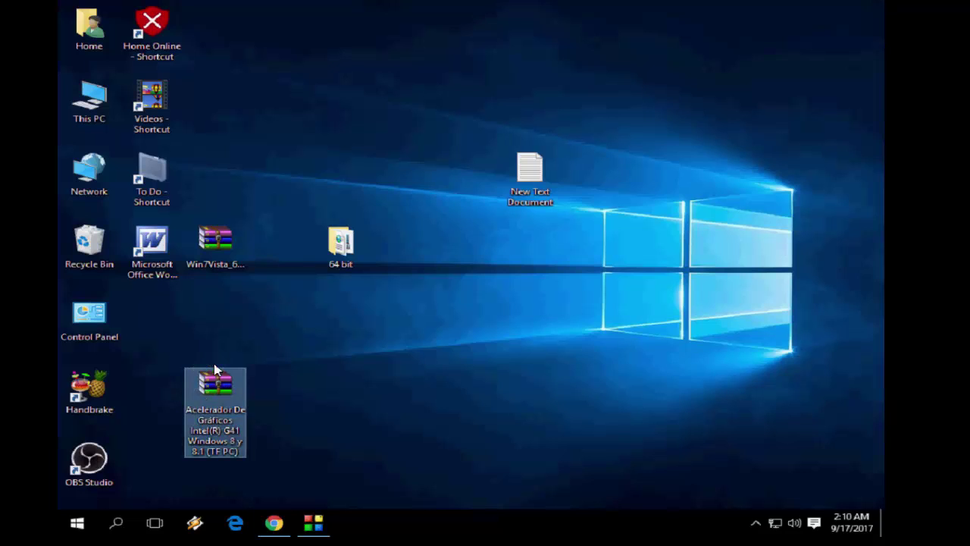
Extract the Acelerador De Gráficos archive with WinRAR directly onto the Desktop
{"action": "right_click", "coordinate": [217, 378]}
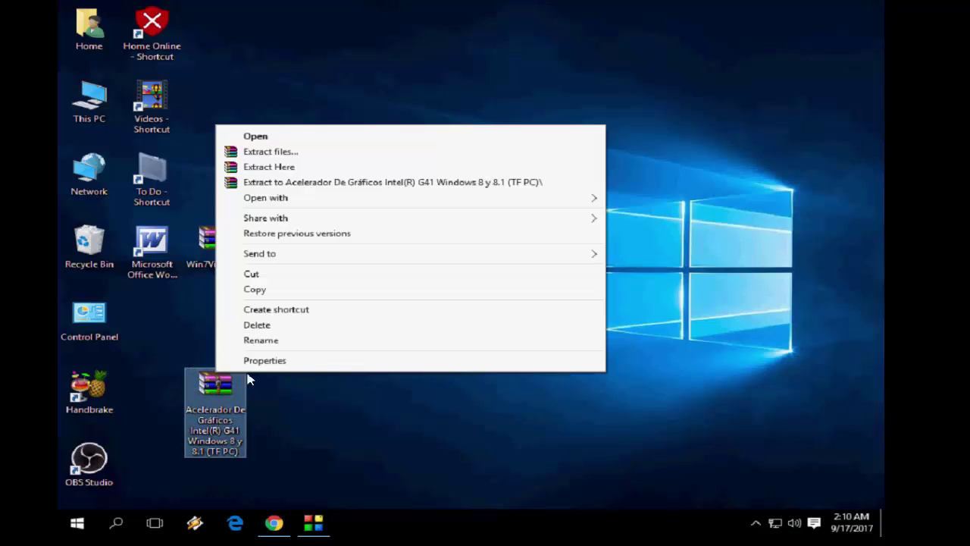
{"action": "left_click", "coordinate": [418, 158]}
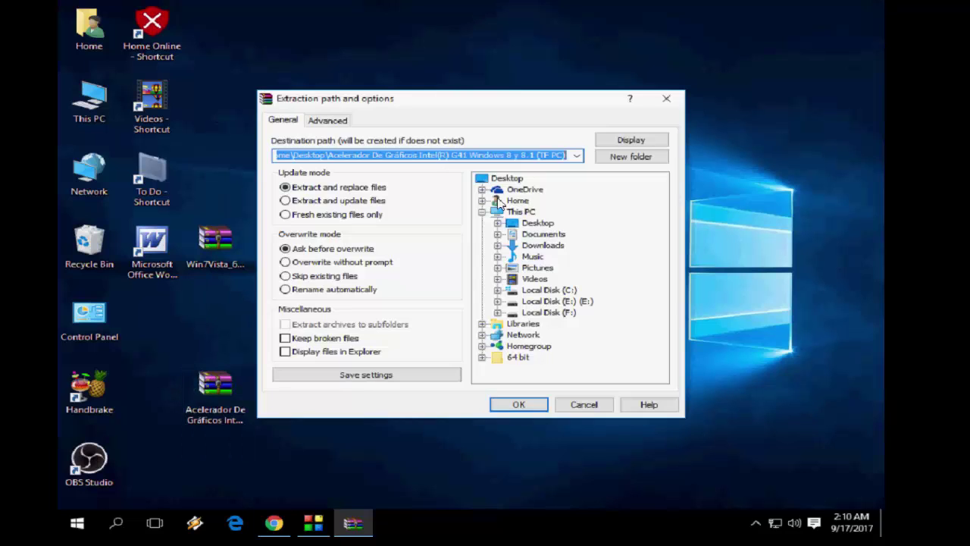
{"action": "left_click", "coordinate": [521, 180]}
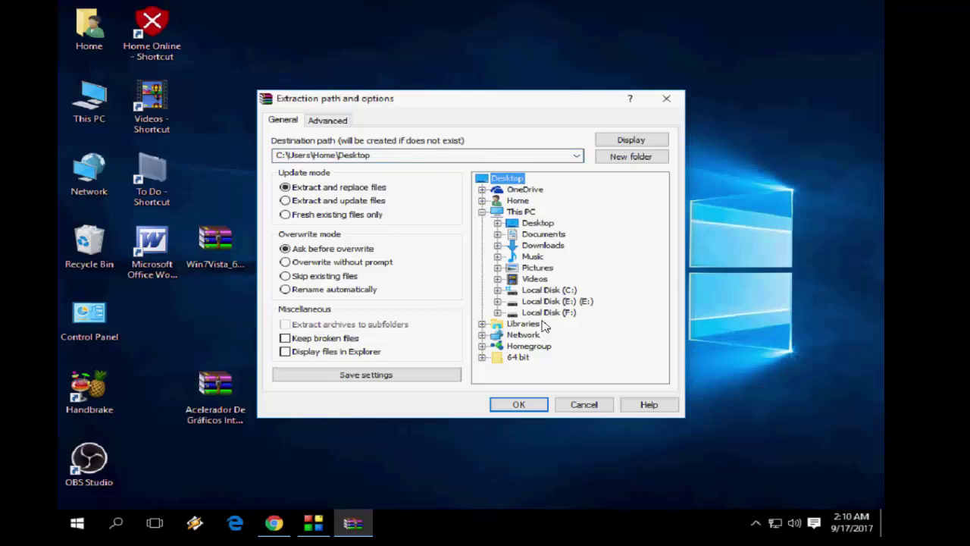
{"action": "left_click", "coordinate": [518, 404]}
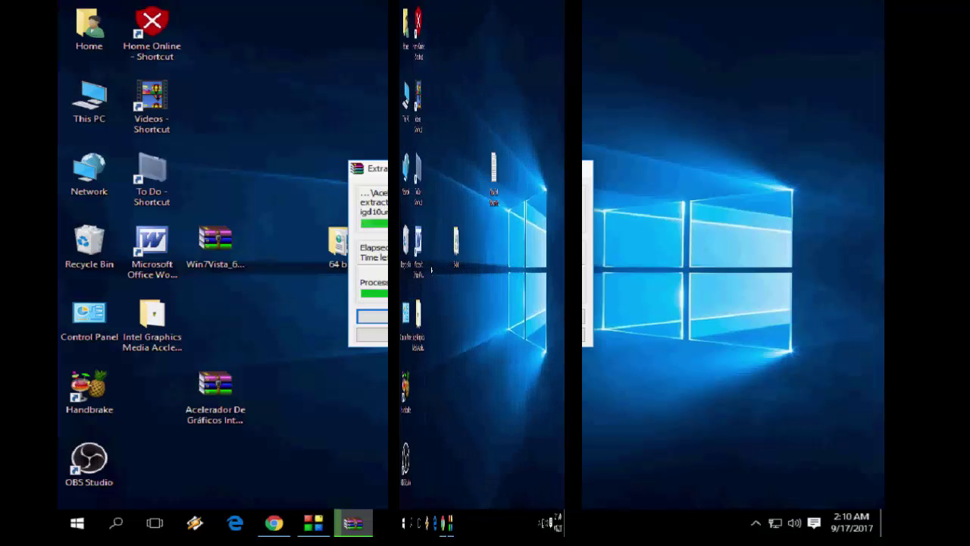
Rename the extracted Intel Graphics folder to '32 bit'
{"action": "key", "text": "F2"}
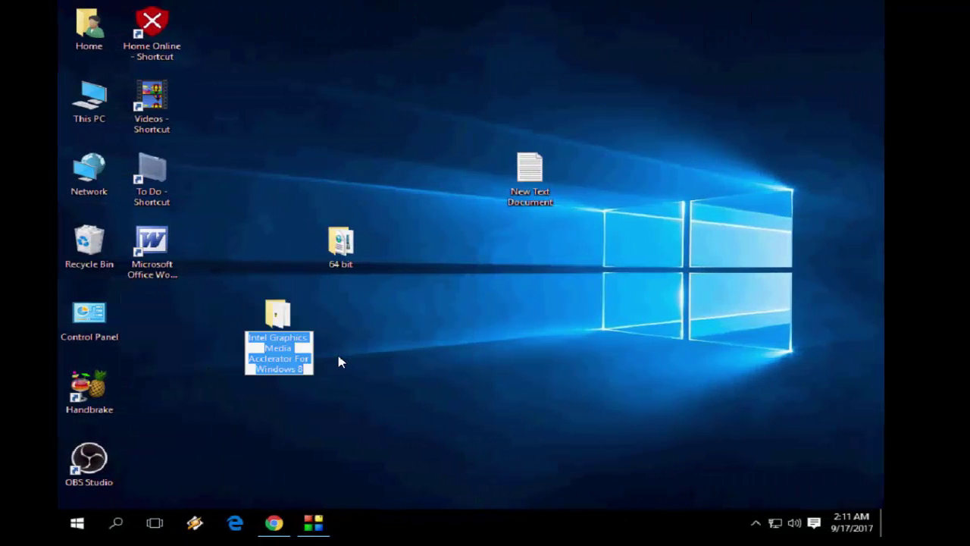
{"action": "type", "text": "32"}
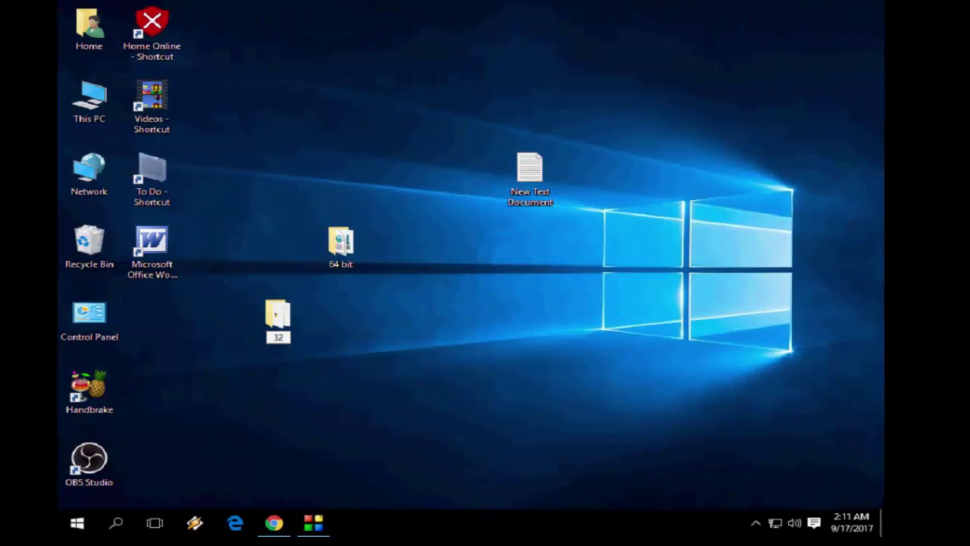
{"action": "type", "text": " bit"}
{"action": "key", "text": "Return"}
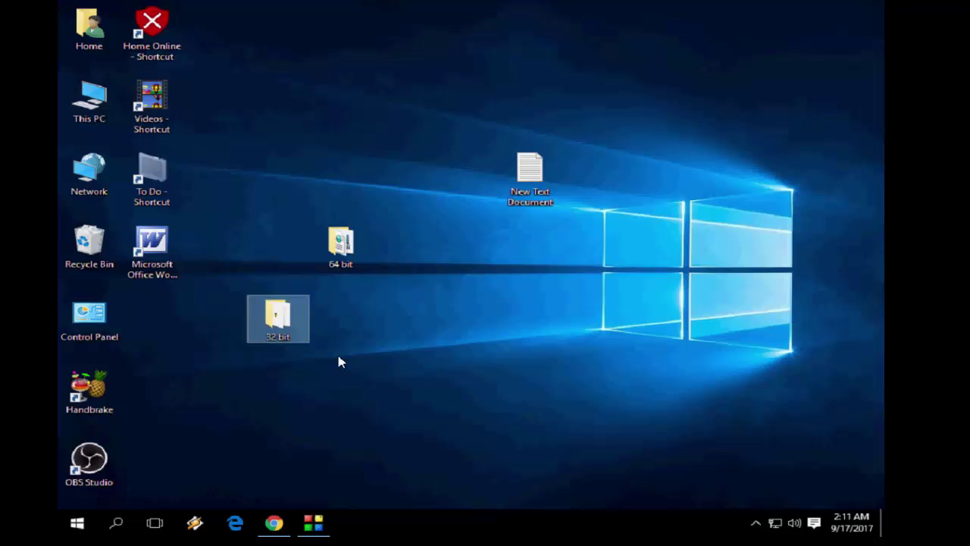
{"action": "right_click", "coordinate": [384, 310]}
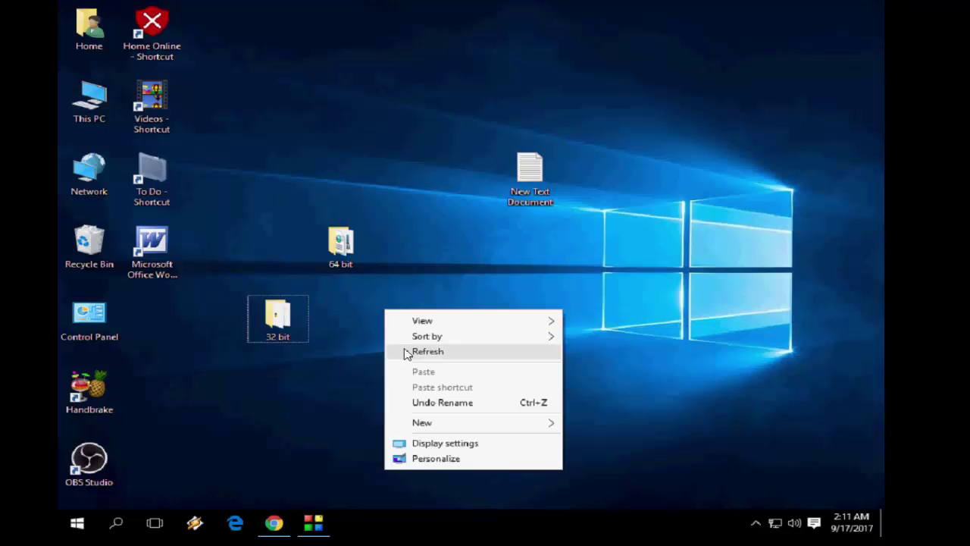
{"action": "left_click", "coordinate": [403, 349]}
{"action": "double_click", "coordinate": [278, 317]}
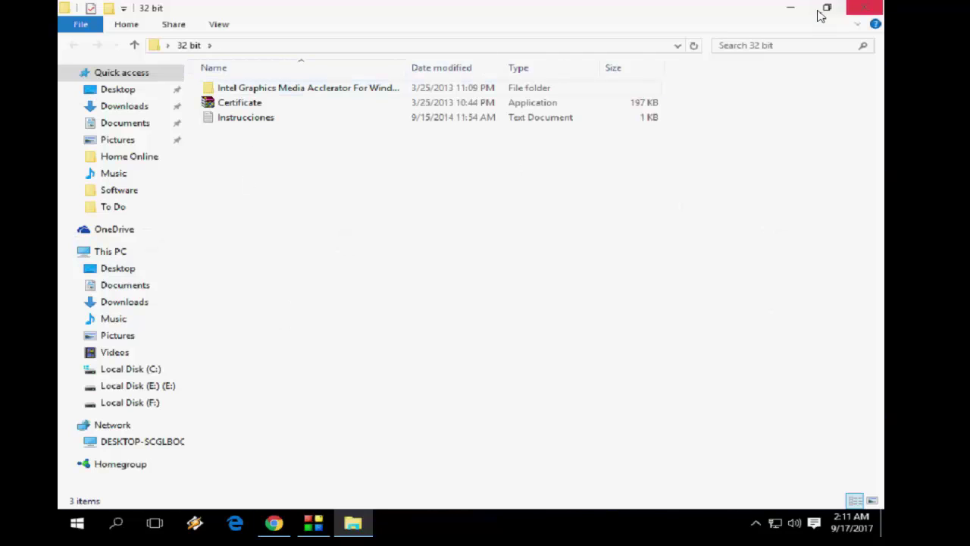
{"action": "double_click", "coordinate": [315, 91]}
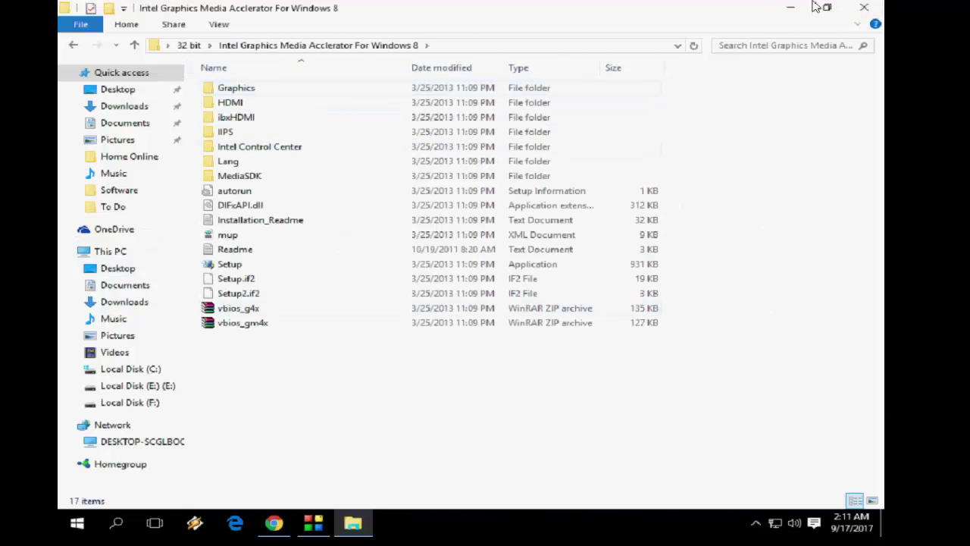
{"action": "left_click", "coordinate": [864, 7]}
{"action": "double_click", "coordinate": [338, 257]}
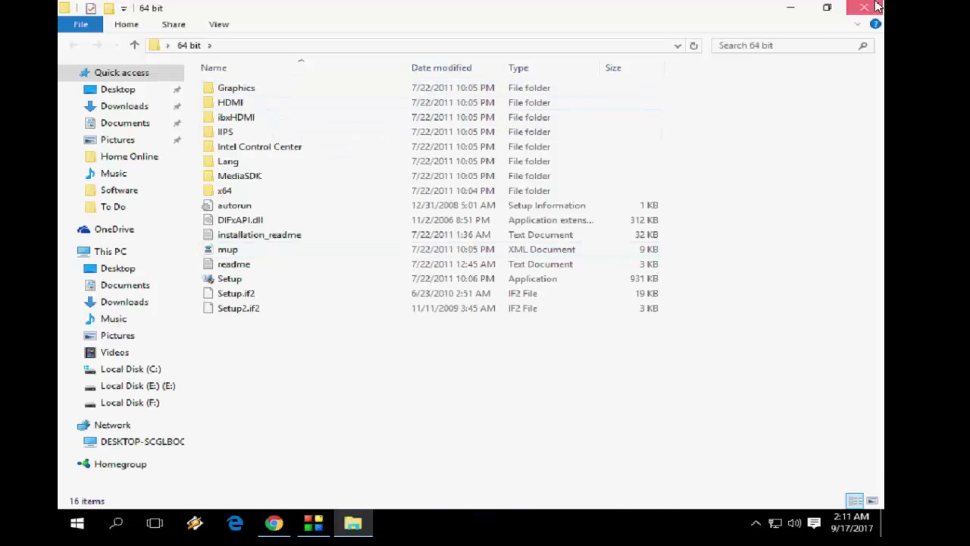
{"action": "left_click", "coordinate": [879, 4]}
{"action": "right_click", "coordinate": [270, 96]}
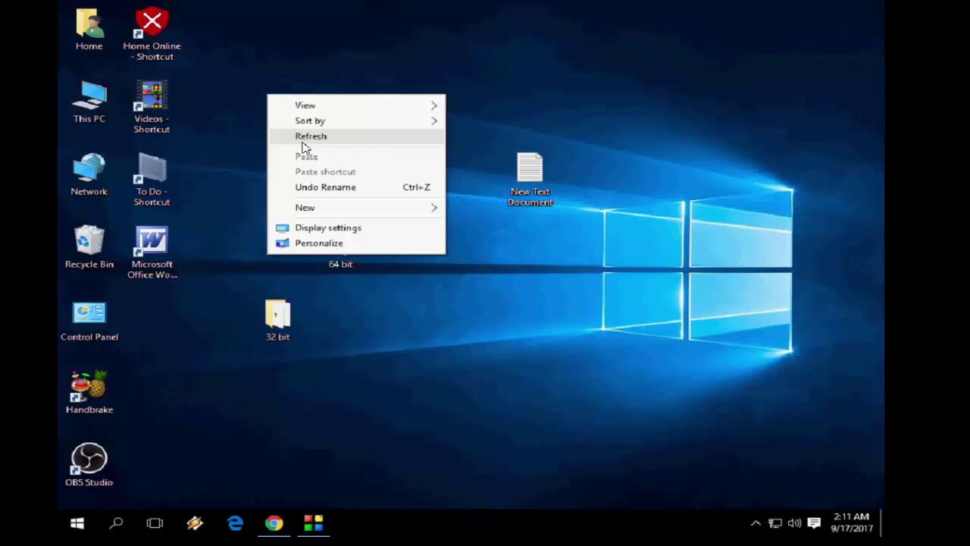
{"action": "left_click", "coordinate": [404, 229]}
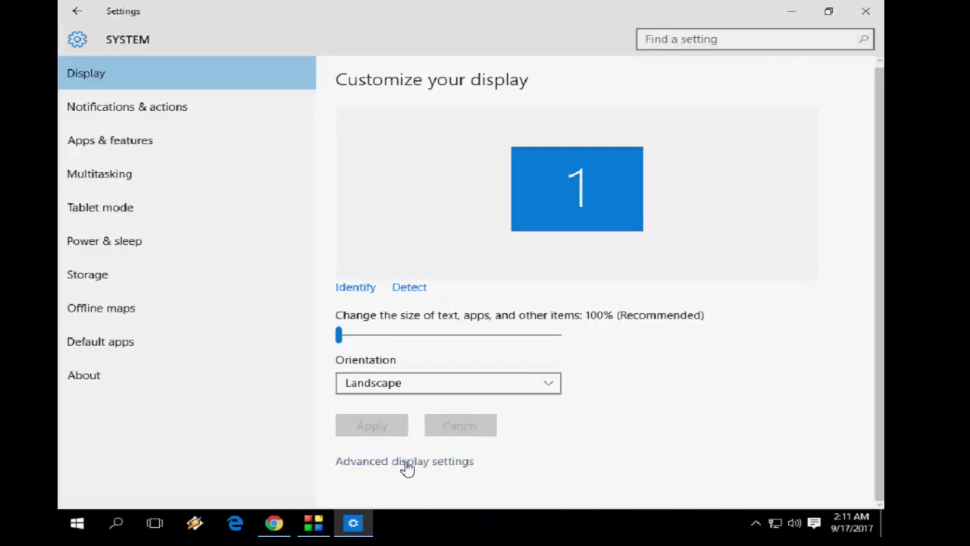
{"action": "left_click", "coordinate": [409, 461]}
{"action": "scroll", "coordinate": [222, 341], "scroll_direction": "down", "scroll_amount": 3}
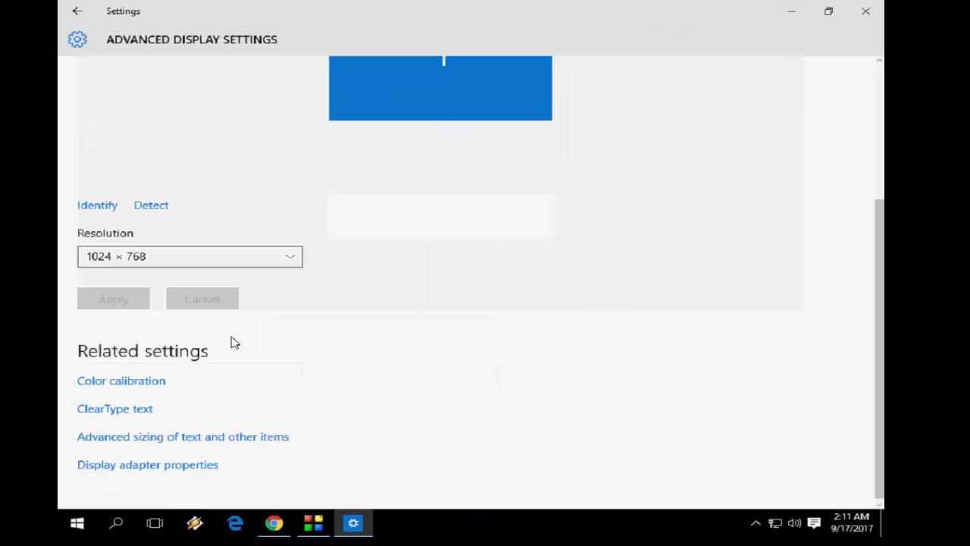
{"action": "left_click", "coordinate": [247, 268]}
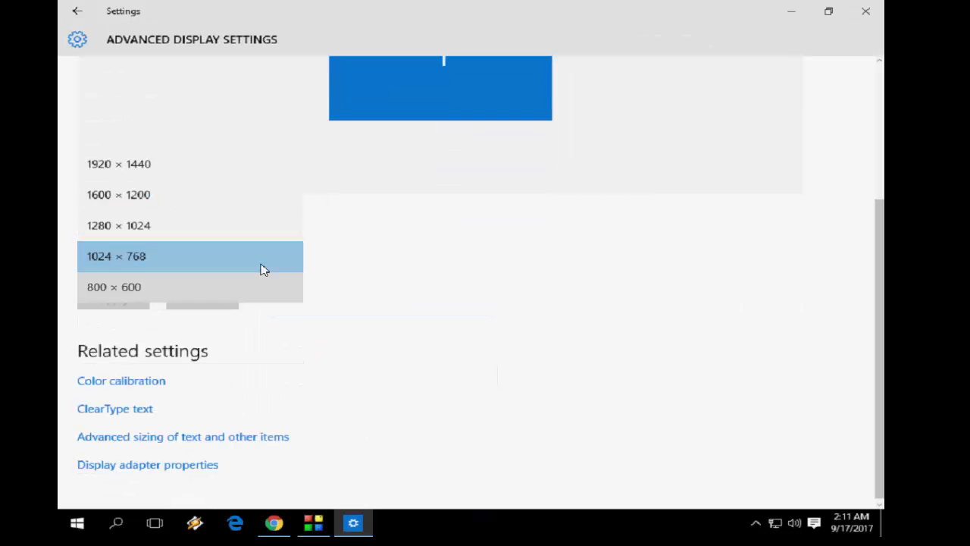
{"action": "left_click", "coordinate": [376, 263]}
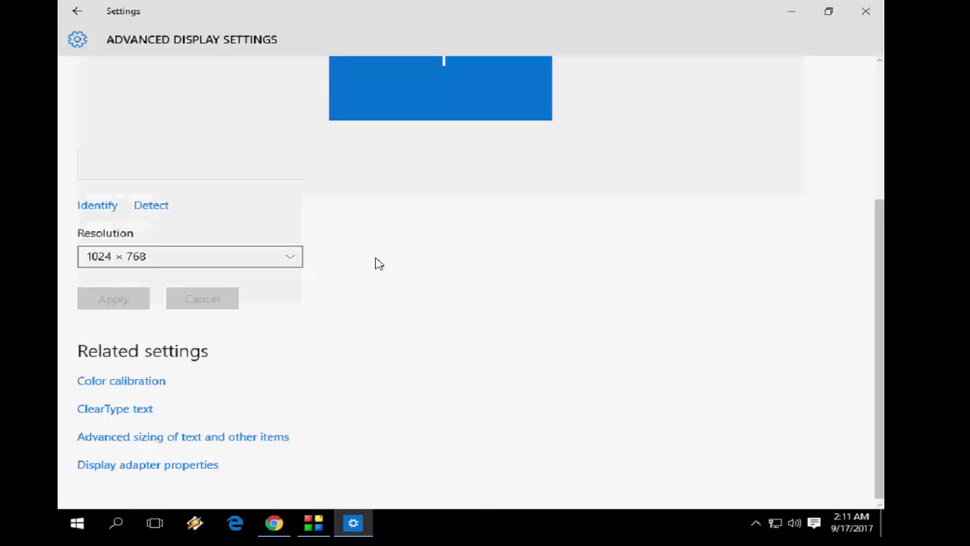
{"action": "left_click", "coordinate": [866, 10]}
{"action": "right_click", "coordinate": [290, 130]}
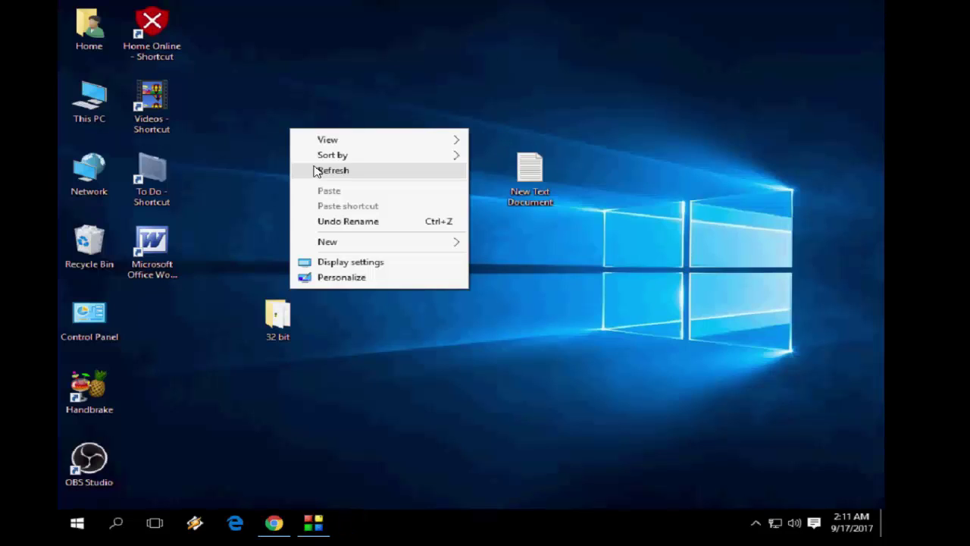
Refresh the desktop, then open Computer Management from This PC and show Device Manager
{"action": "left_click", "coordinate": [317, 171]}
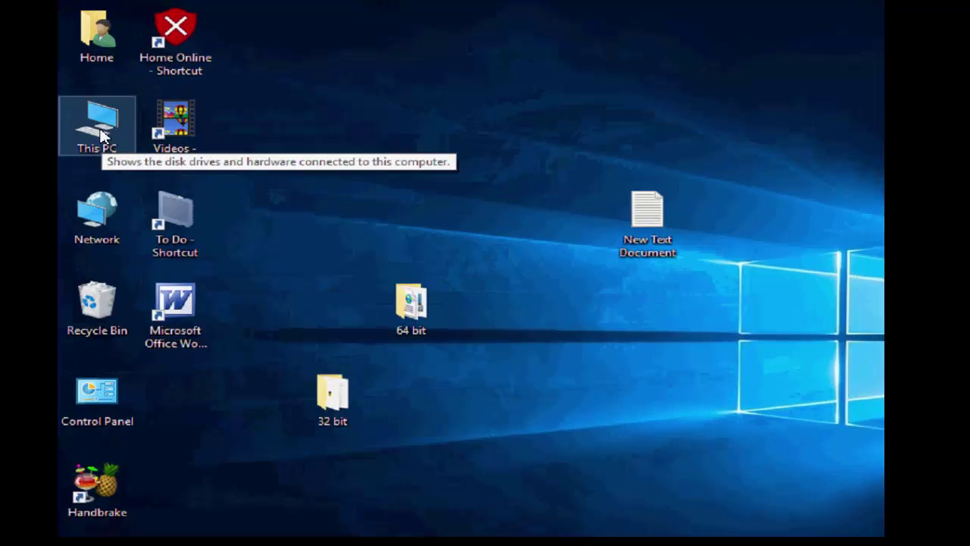
{"action": "right_click", "coordinate": [93, 112]}
{"action": "left_click", "coordinate": [162, 150]}
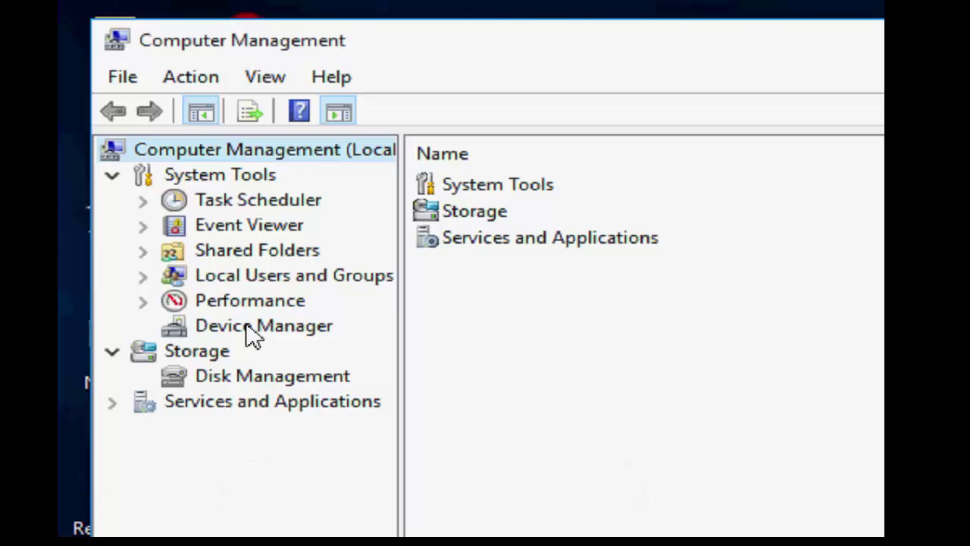
{"action": "left_click", "coordinate": [250, 325]}
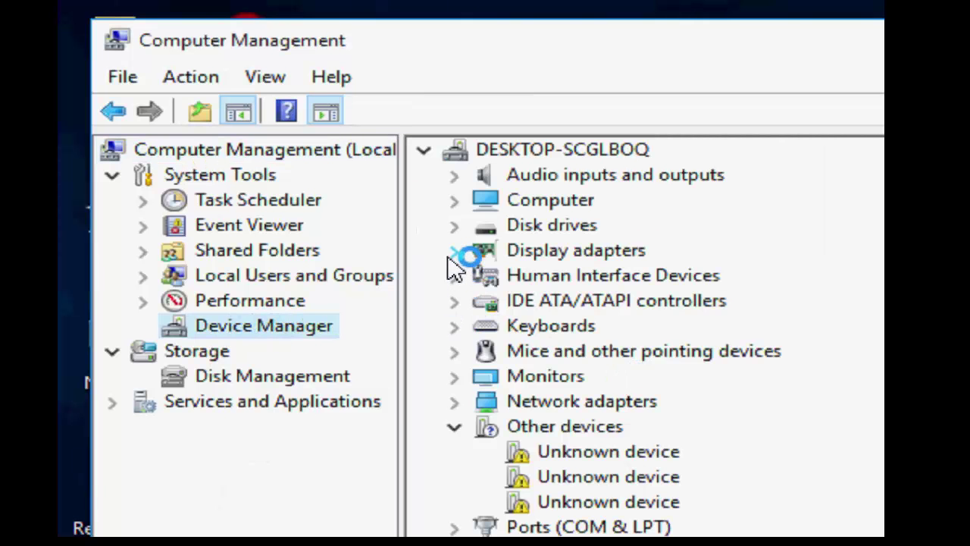
Update the Microsoft Basic Display Adapter driver, browsing this computer and picking from a list
{"action": "left_click", "coordinate": [453, 251]}
{"action": "right_click", "coordinate": [626, 277]}
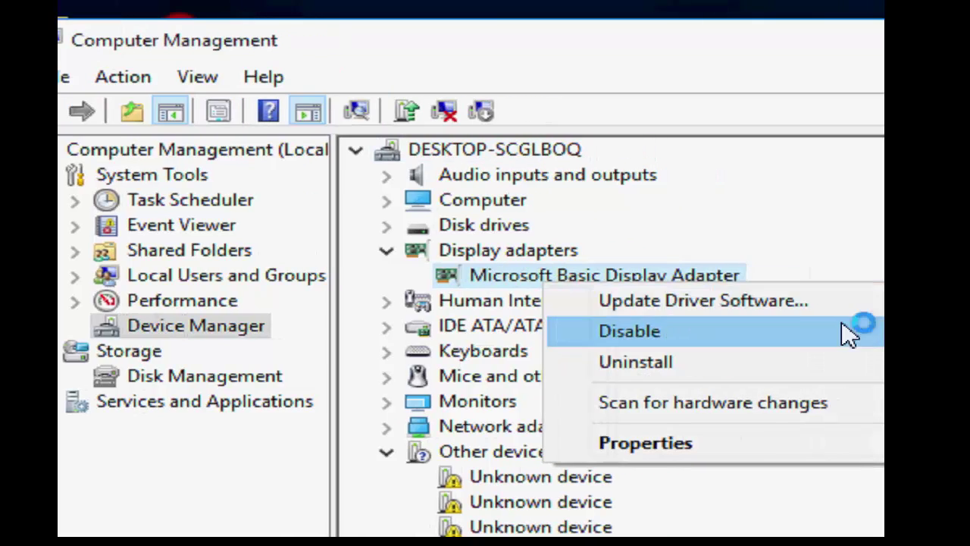
{"action": "left_click", "coordinate": [803, 301]}
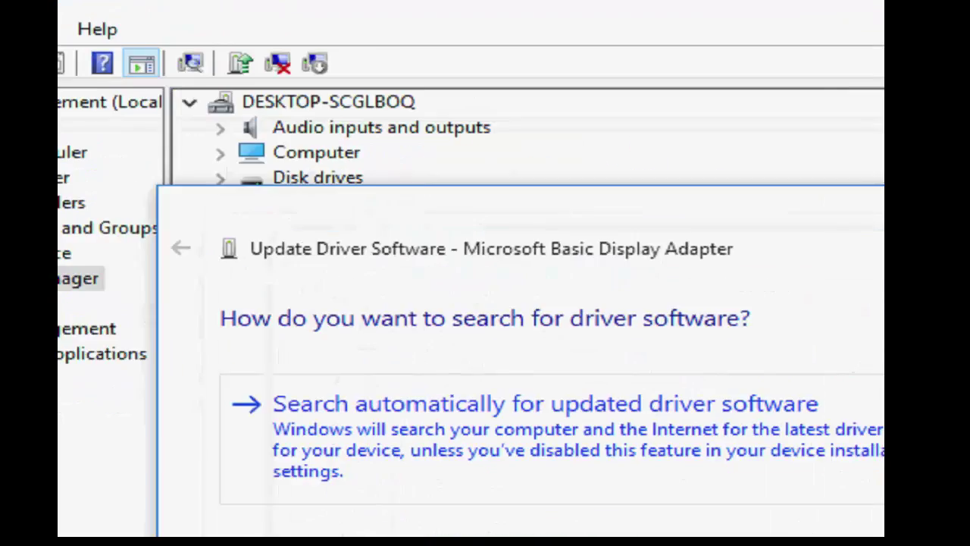
{"action": "left_click", "coordinate": [318, 400]}
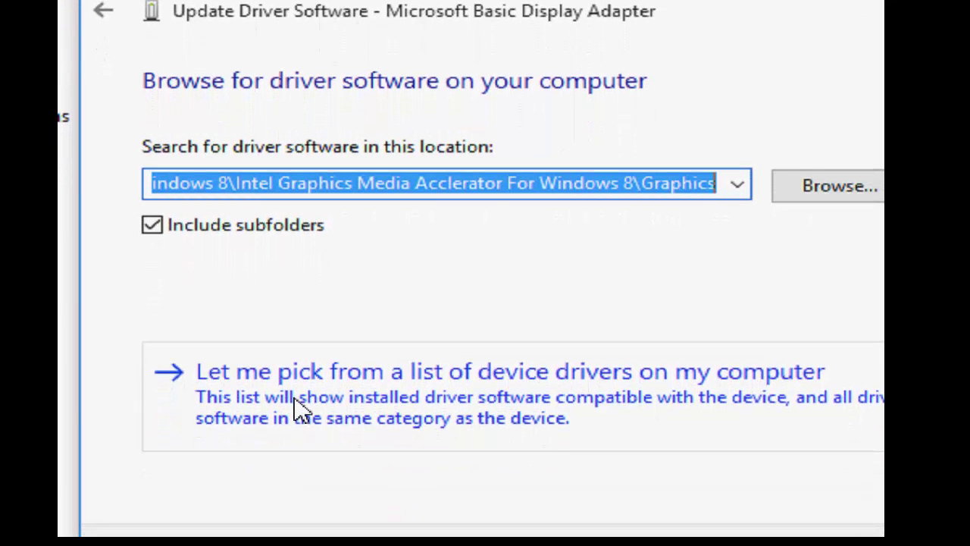
{"action": "left_click", "coordinate": [300, 409]}
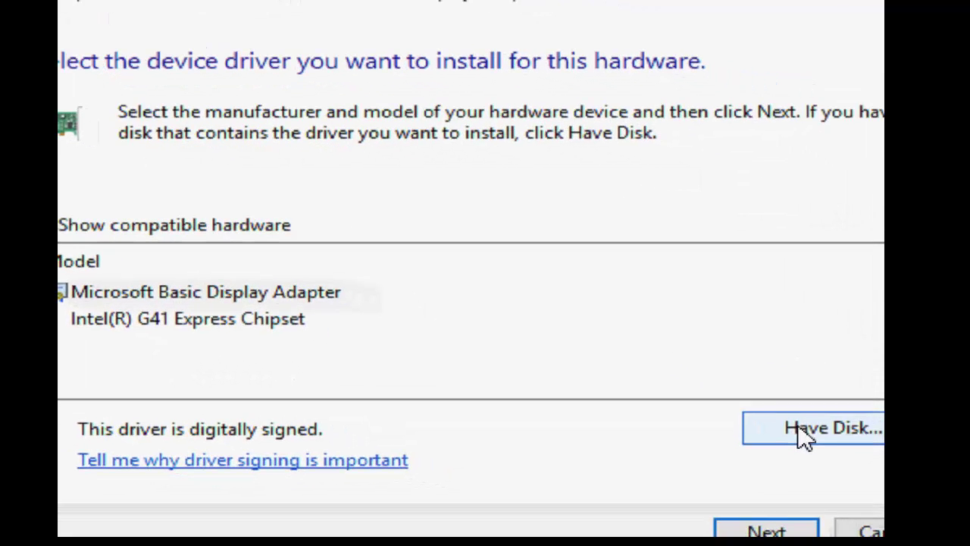
Via Have Disk, browse to Desktop > 32 bit > Intel Graphics > Graphics and choose igdlh.inf
{"action": "left_click", "coordinate": [805, 429]}
{"action": "left_click", "coordinate": [662, 373]}
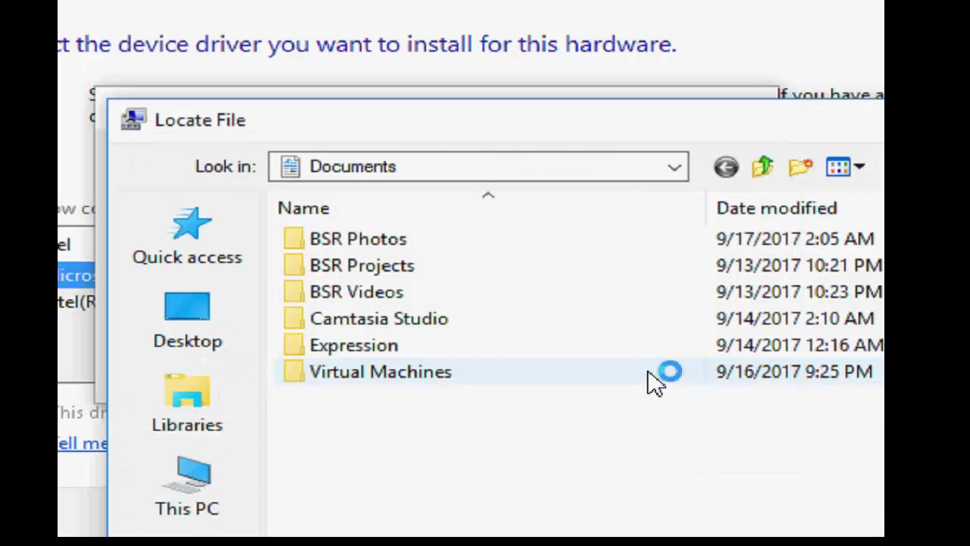
{"action": "left_click", "coordinate": [205, 322]}
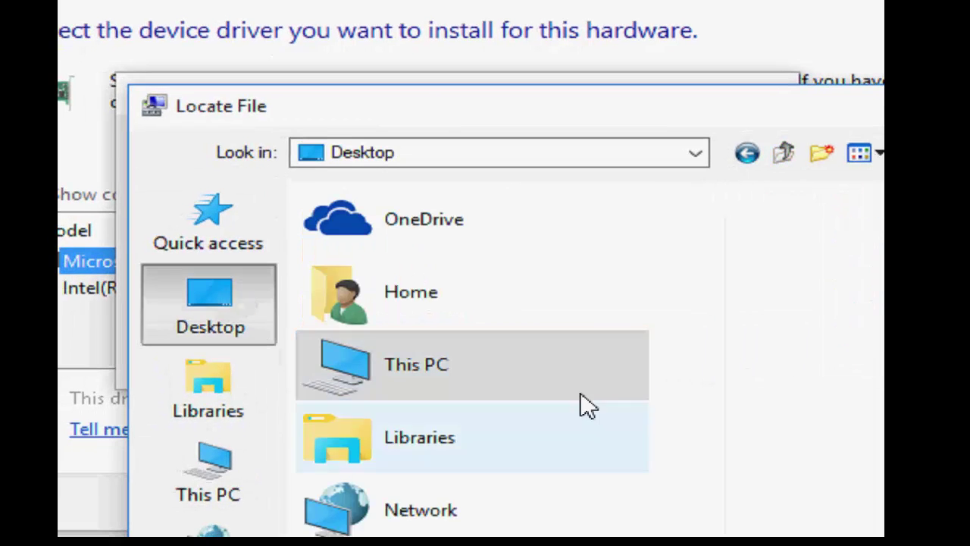
{"action": "scroll", "coordinate": [553, 348], "scroll_direction": "down", "scroll_amount": 3}
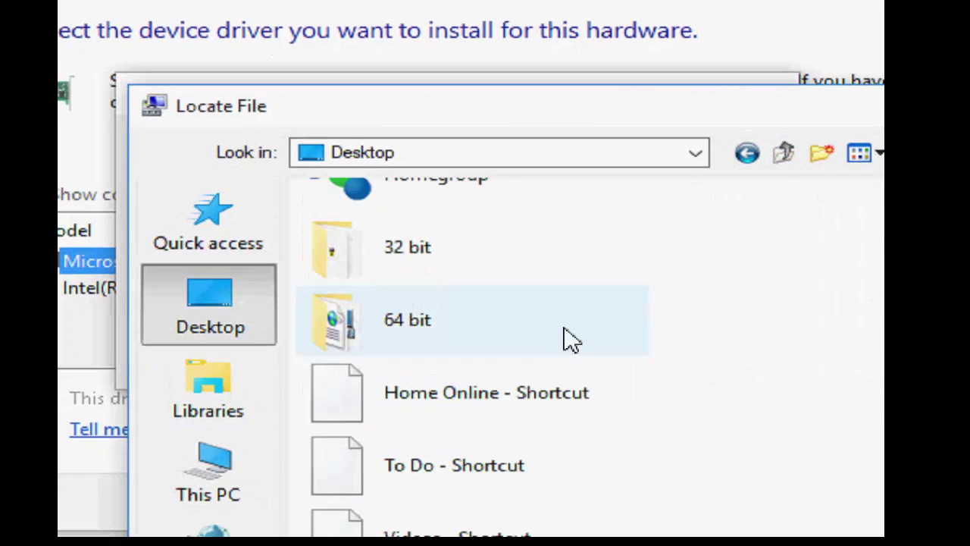
{"action": "left_click", "coordinate": [467, 282]}
{"action": "left_click", "coordinate": [862, 494]}
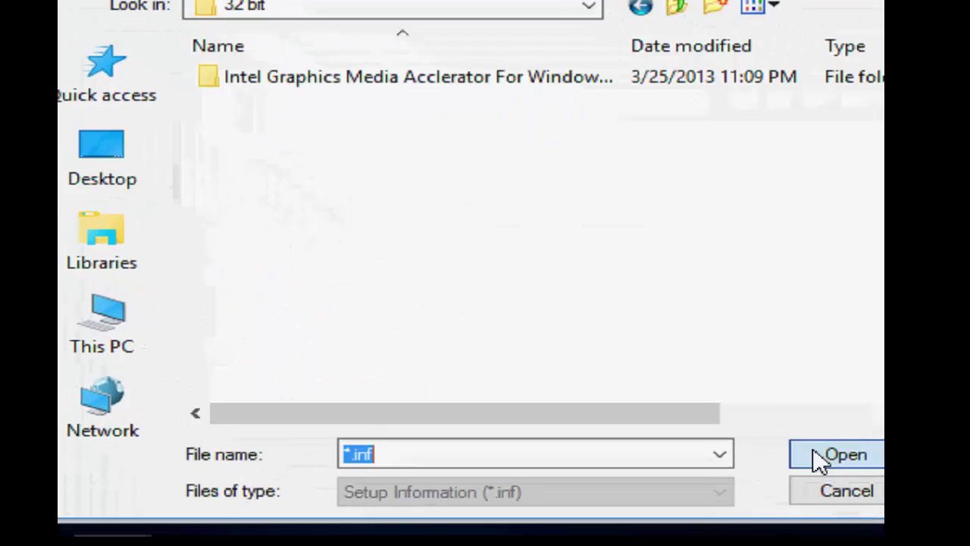
{"action": "left_click", "coordinate": [328, 72]}
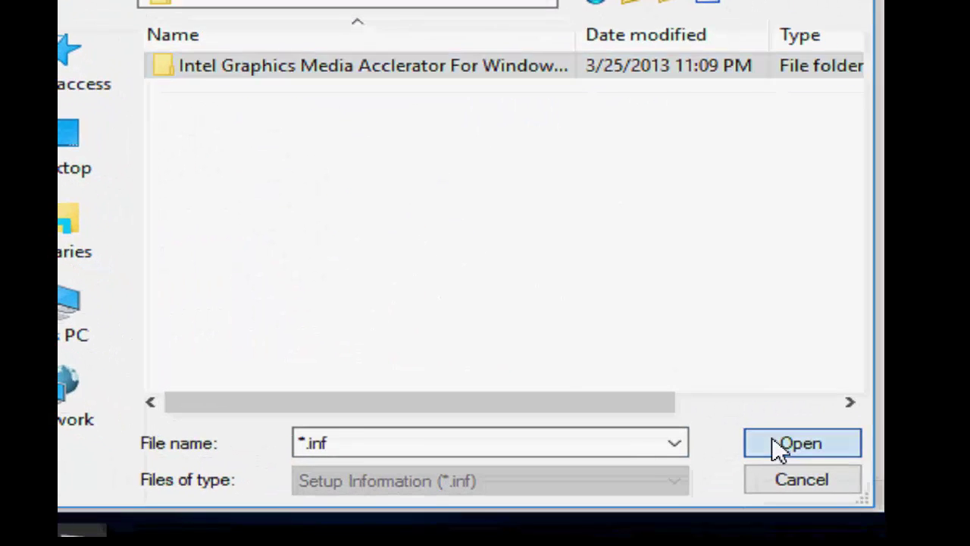
{"action": "left_click", "coordinate": [800, 446]}
{"action": "left_click", "coordinate": [260, 63]}
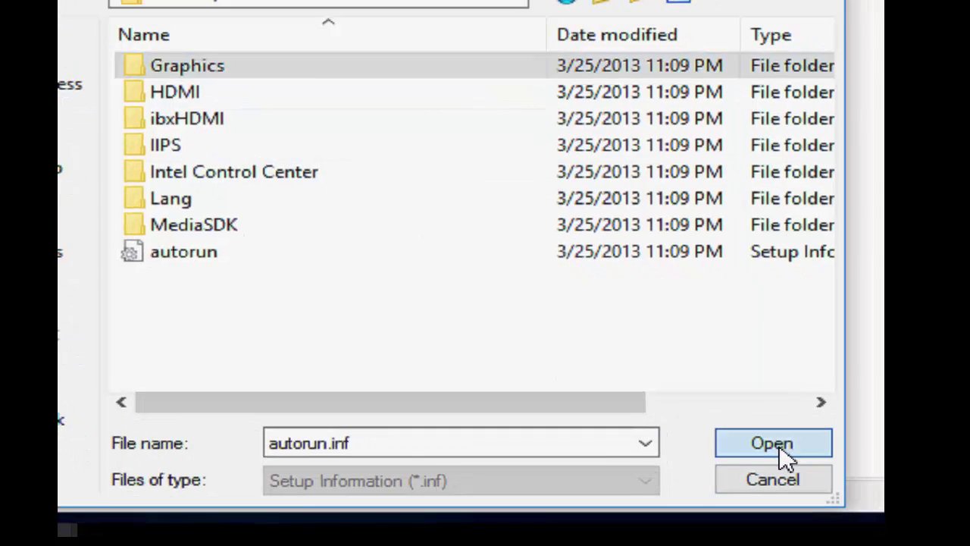
{"action": "left_click", "coordinate": [804, 485]}
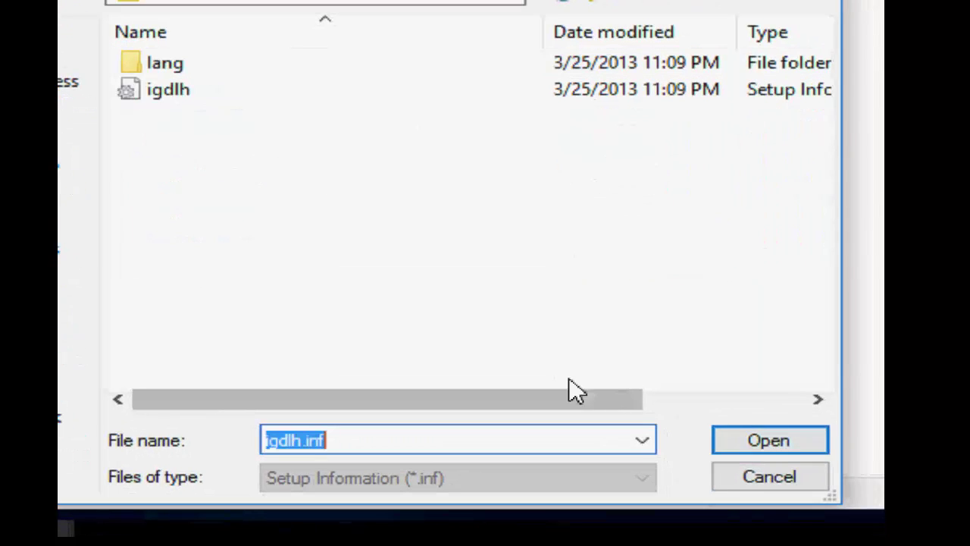
{"action": "left_click", "coordinate": [762, 438]}
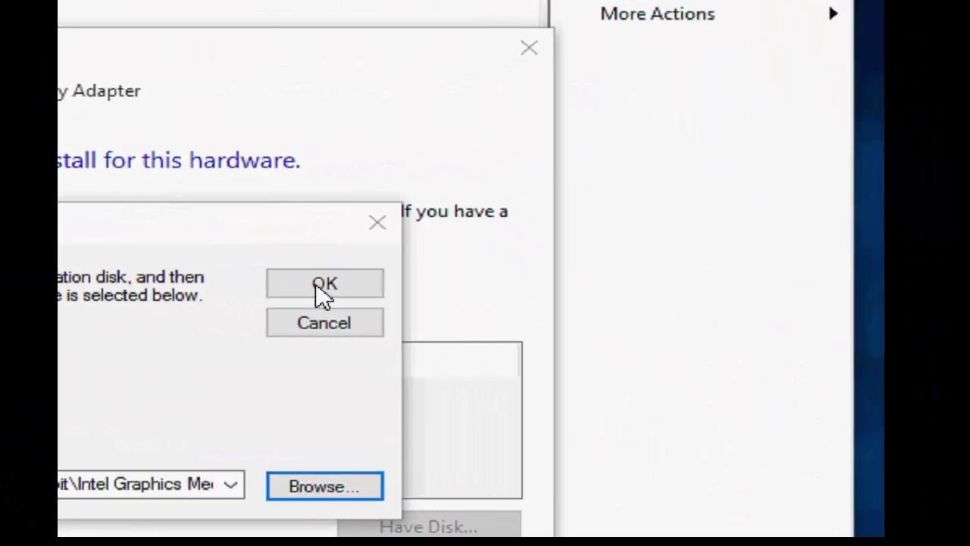
Confirm the igdlh.inf source and install Intel(R) G41 Express Chipset, closing the success message
{"action": "left_click", "coordinate": [323, 286]}
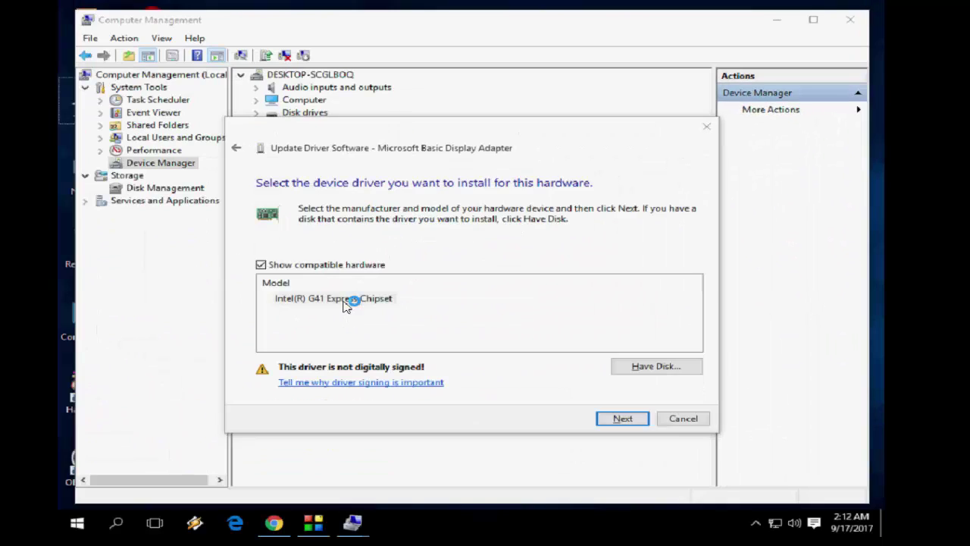
{"action": "left_click", "coordinate": [622, 419]}
{"action": "left_click", "coordinate": [615, 419]}
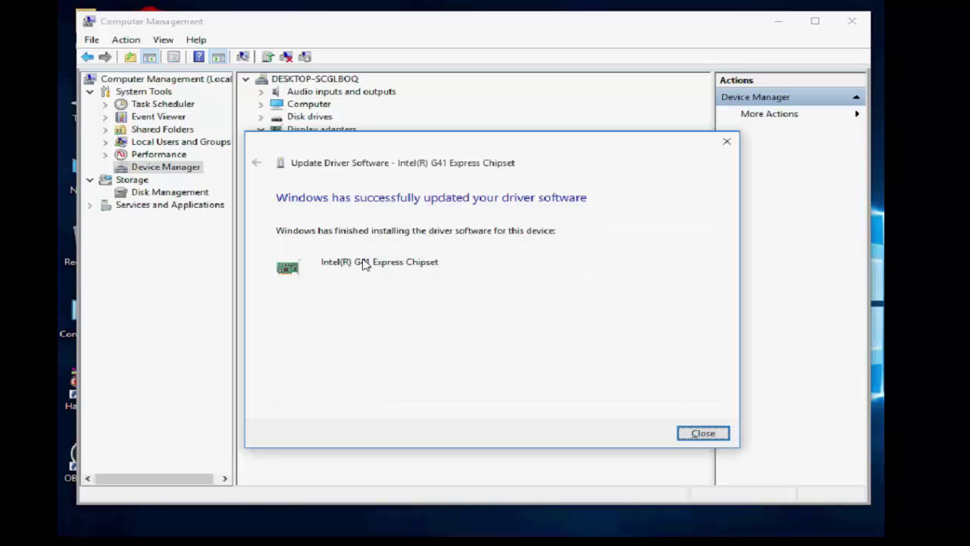
{"action": "left_click", "coordinate": [689, 437]}
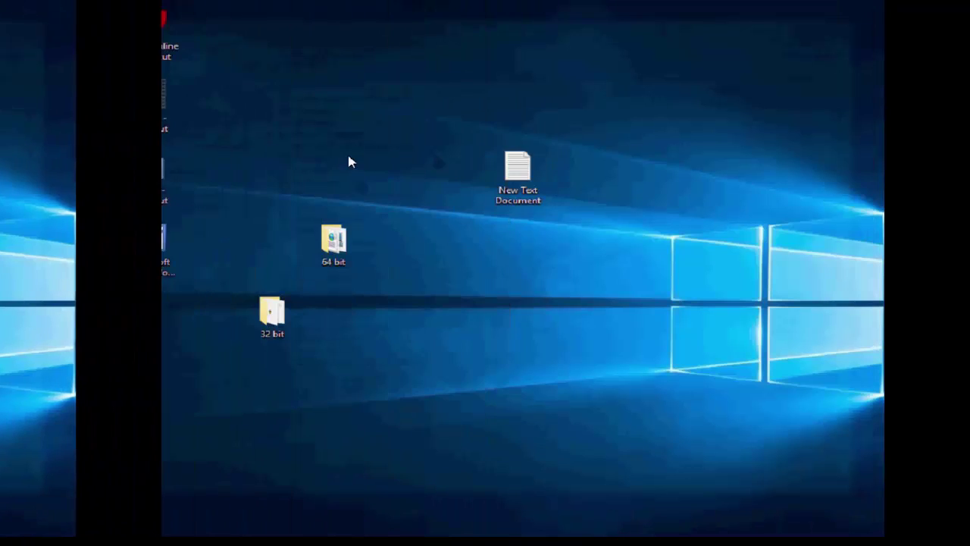
Open Advanced display settings and confirm the Resolution list now reaches 1280 × 1024
{"action": "right_click", "coordinate": [349, 156]}
{"action": "left_click", "coordinate": [384, 192]}
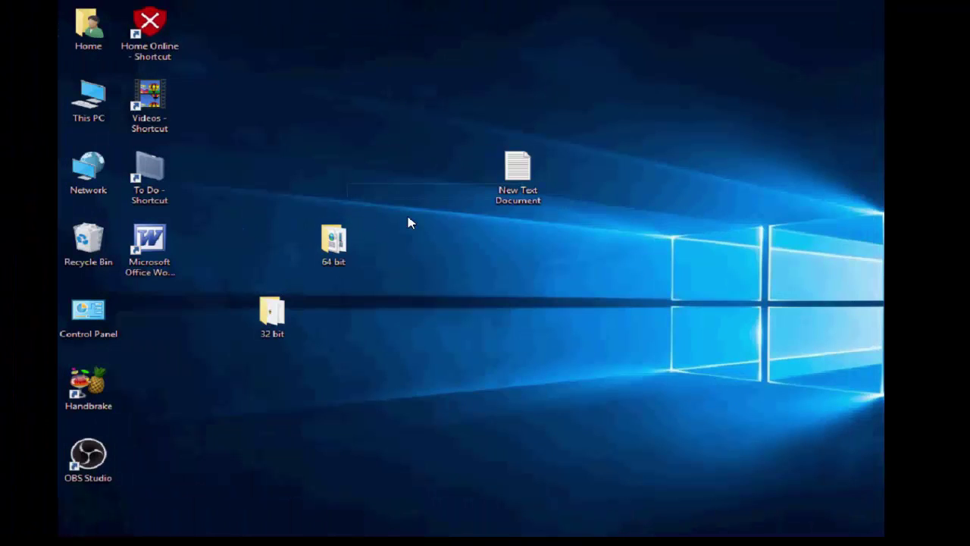
{"action": "right_click", "coordinate": [411, 218]}
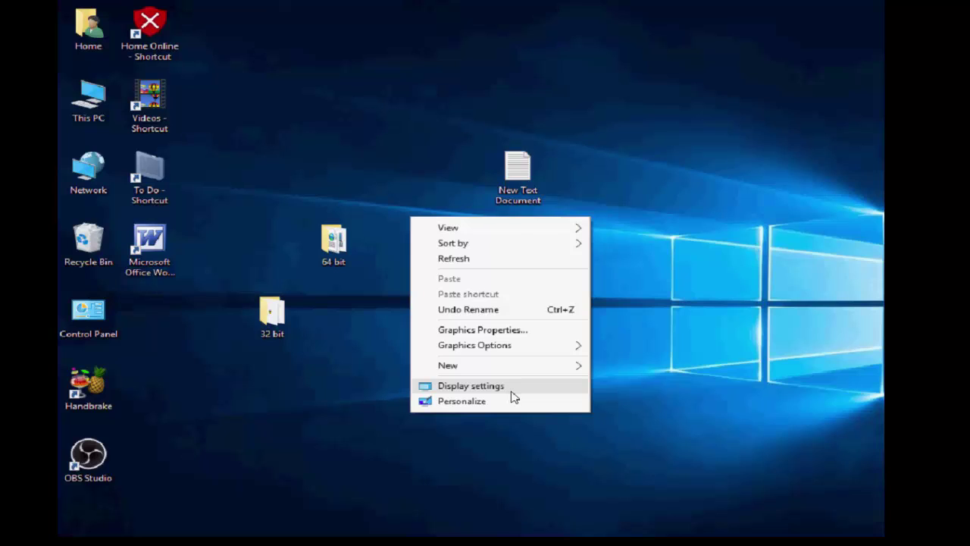
{"action": "left_click", "coordinate": [511, 392]}
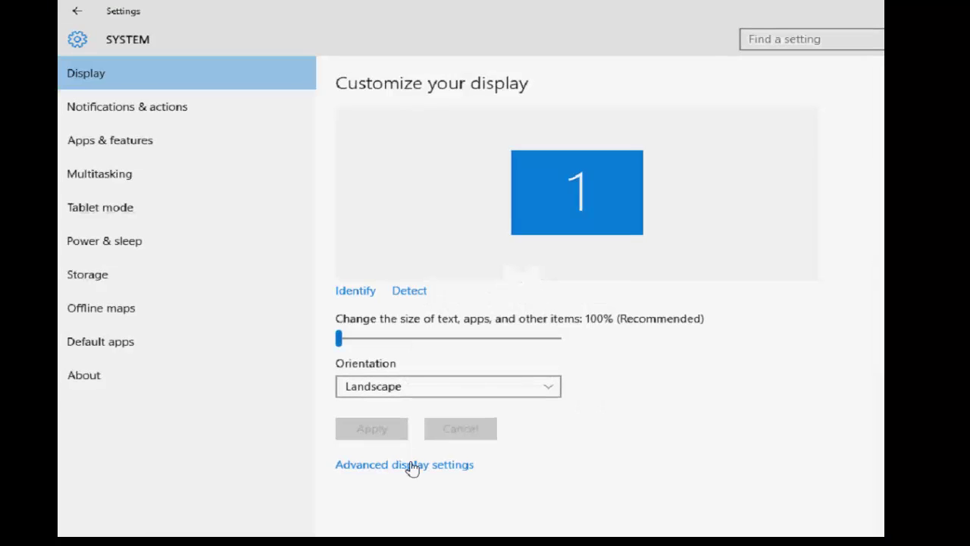
{"action": "left_click", "coordinate": [411, 465]}
{"action": "left_click", "coordinate": [176, 460]}
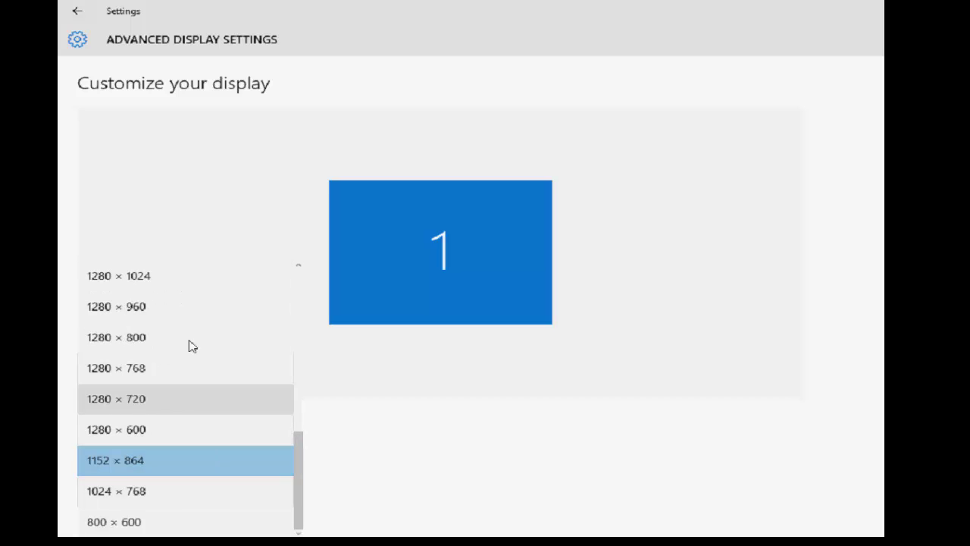
{"action": "left_click", "coordinate": [377, 460]}
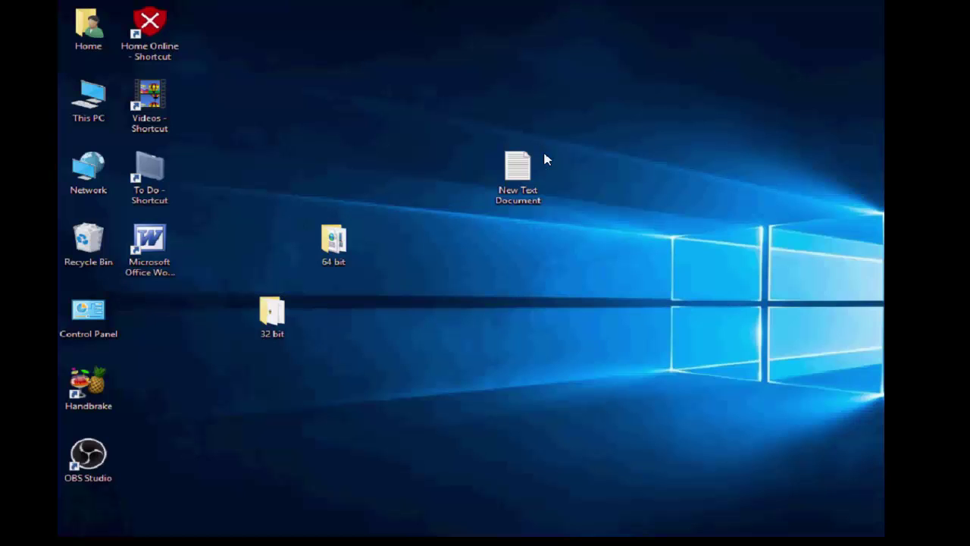
Refresh the desktop, then open Computer Management from This PC's context menu
{"action": "right_click", "coordinate": [440, 250]}
{"action": "left_click", "coordinate": [483, 288]}
{"action": "right_click", "coordinate": [86, 106]}
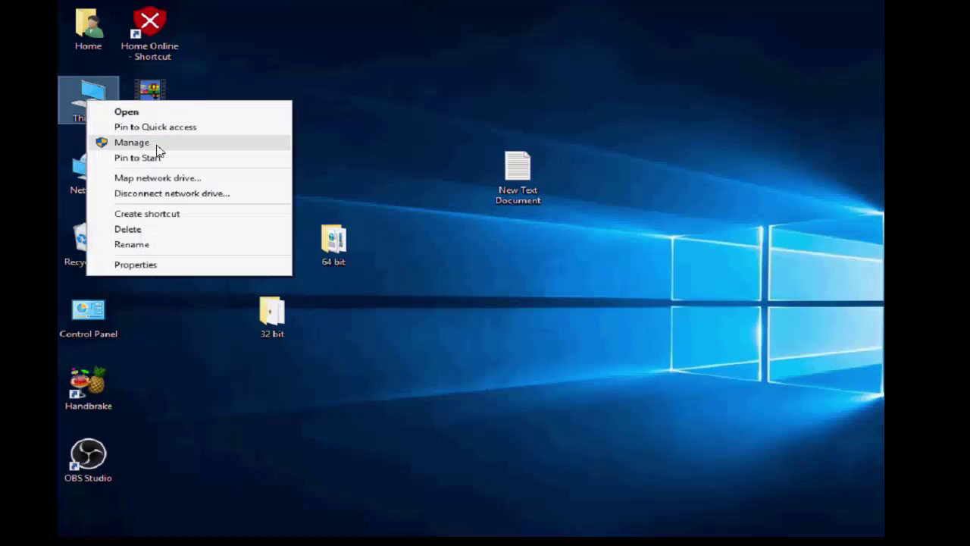
{"action": "left_click", "coordinate": [158, 144]}
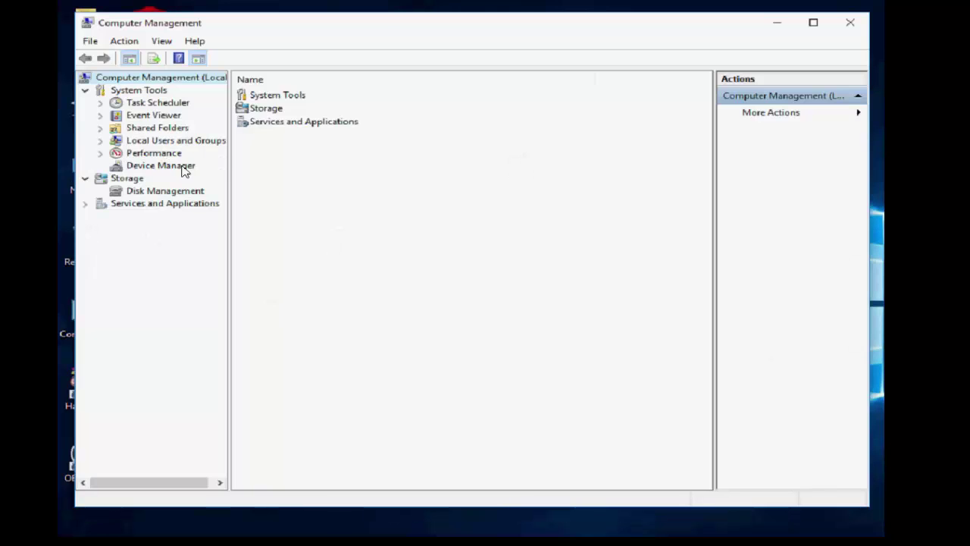
In Device Manager, expand Display adapters and bring up the Intel(R) G41 Express Chipset options
{"action": "left_click", "coordinate": [183, 169]}
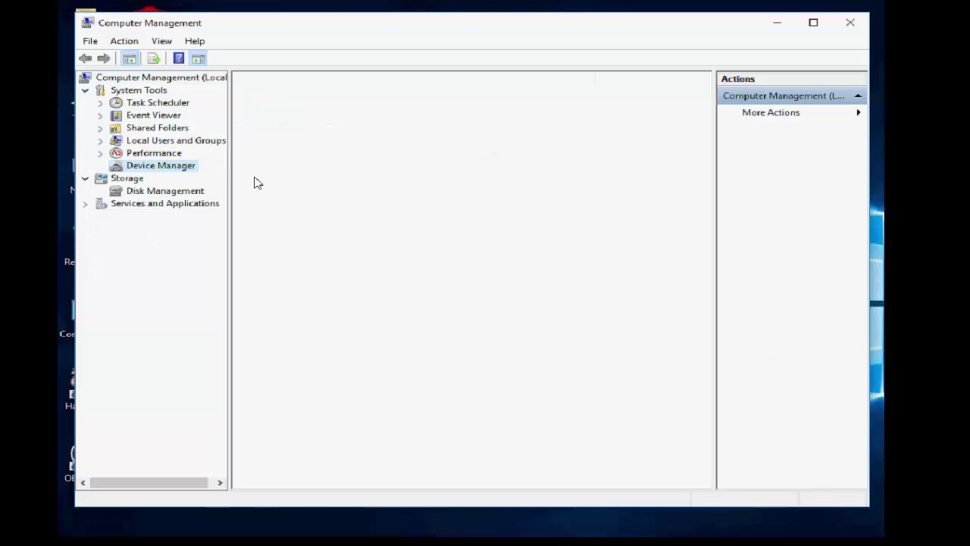
{"action": "left_click", "coordinate": [255, 128]}
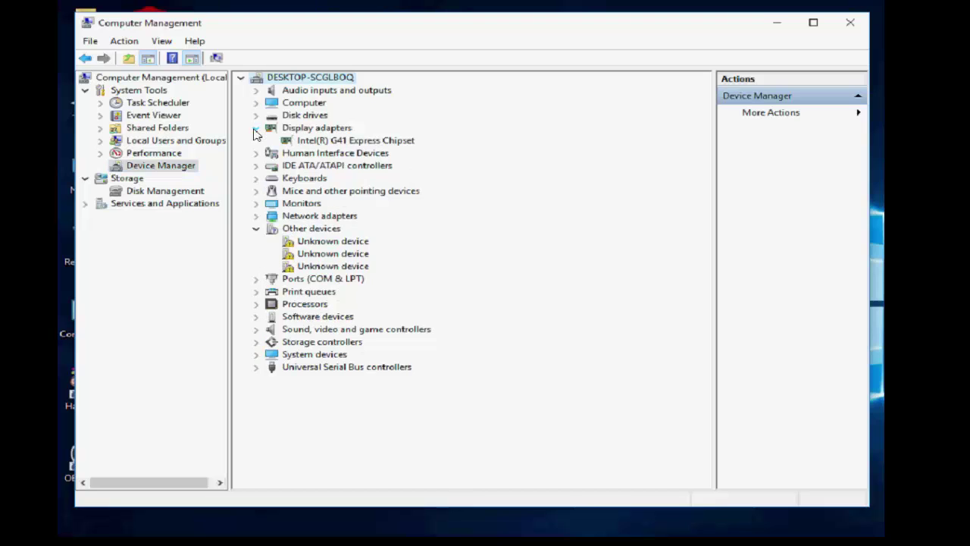
{"action": "right_click", "coordinate": [311, 142]}
Start the Intel G41 driver update, browsing this computer and picking from a list with Have Disk
{"action": "left_click", "coordinate": [334, 153]}
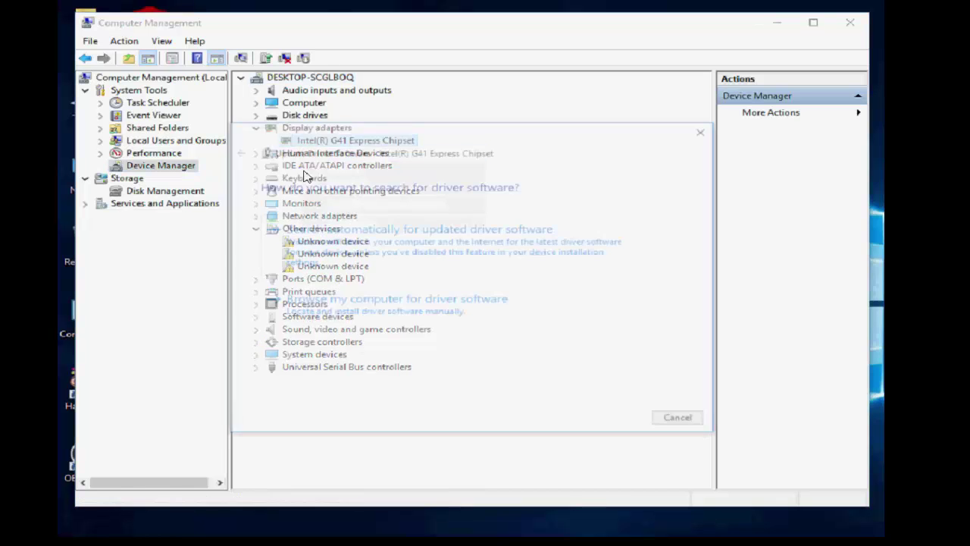
{"action": "left_click", "coordinate": [374, 316]}
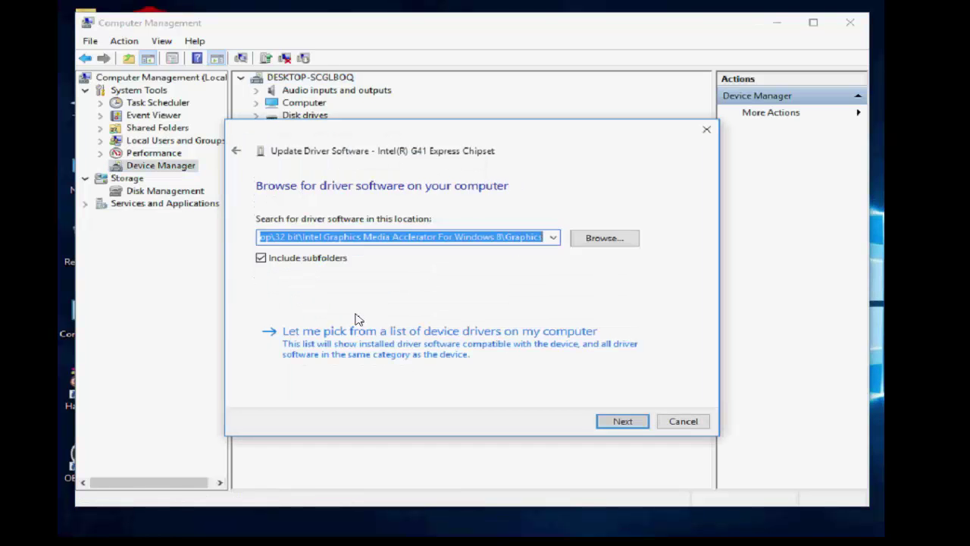
{"action": "left_click", "coordinate": [388, 349]}
{"action": "left_click", "coordinate": [630, 369]}
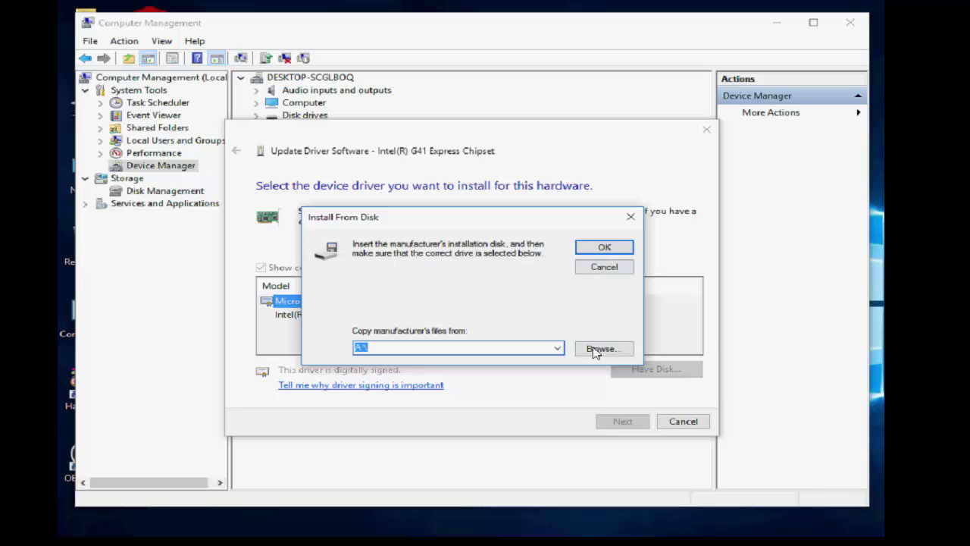
Point Have Disk at Desktop\64 bit\Graphics, then dismiss the prompt and cancel the update
{"action": "left_click", "coordinate": [600, 348]}
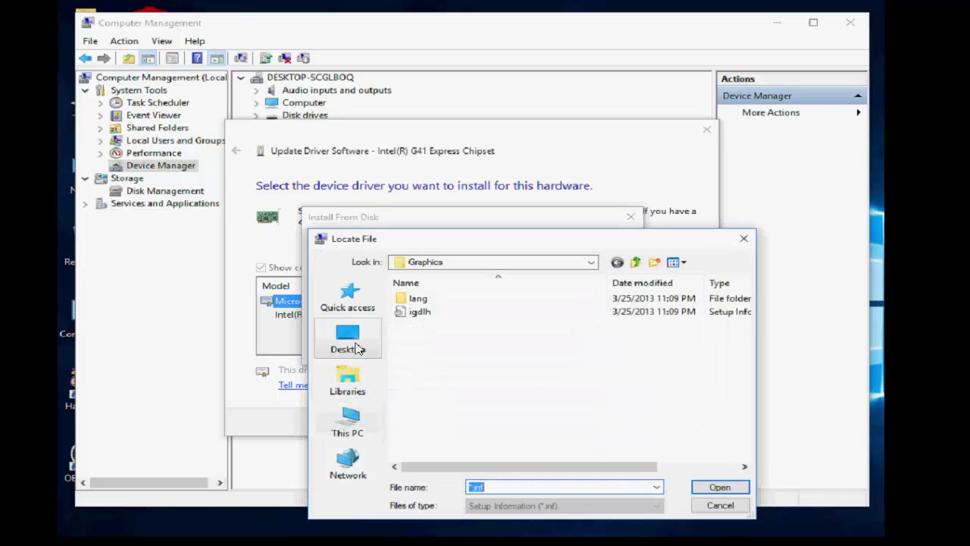
{"action": "left_click", "coordinate": [356, 348]}
{"action": "scroll", "coordinate": [529, 396], "scroll_direction": "down", "scroll_amount": 2}
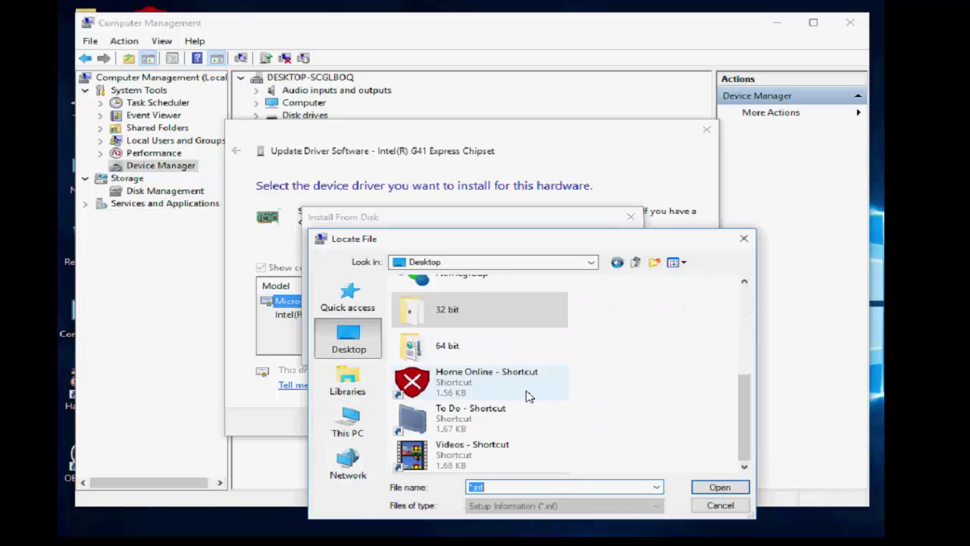
{"action": "left_click", "coordinate": [470, 357]}
{"action": "left_click", "coordinate": [720, 487]}
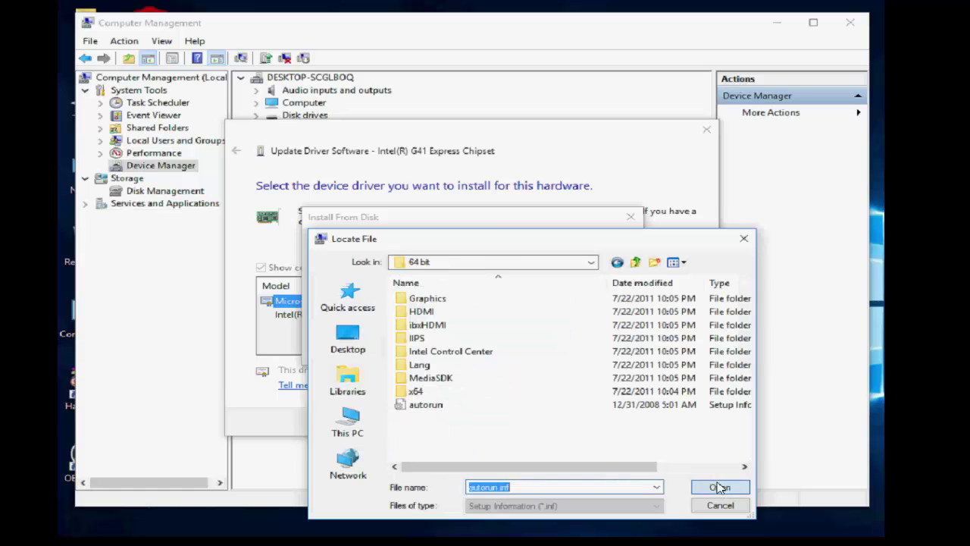
{"action": "left_click", "coordinate": [716, 489]}
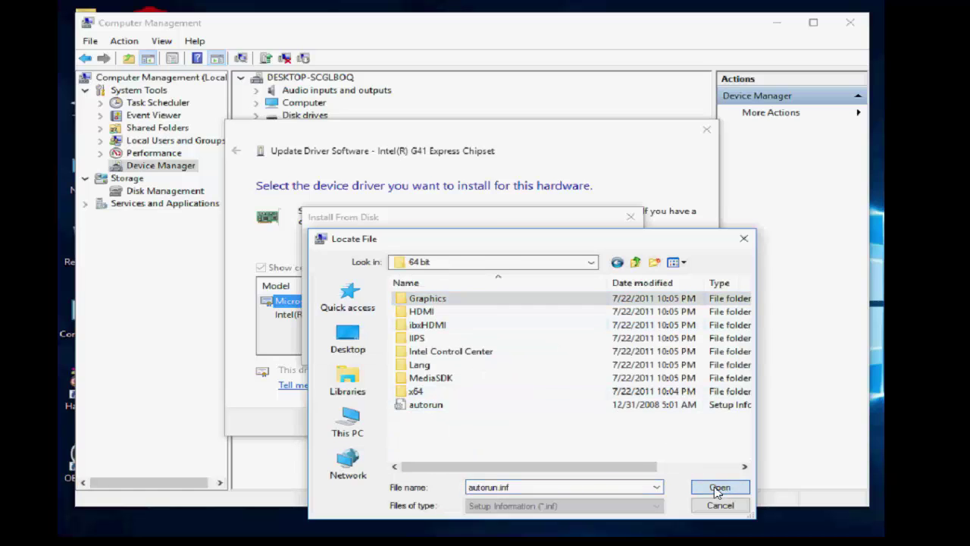
{"action": "left_click", "coordinate": [710, 489]}
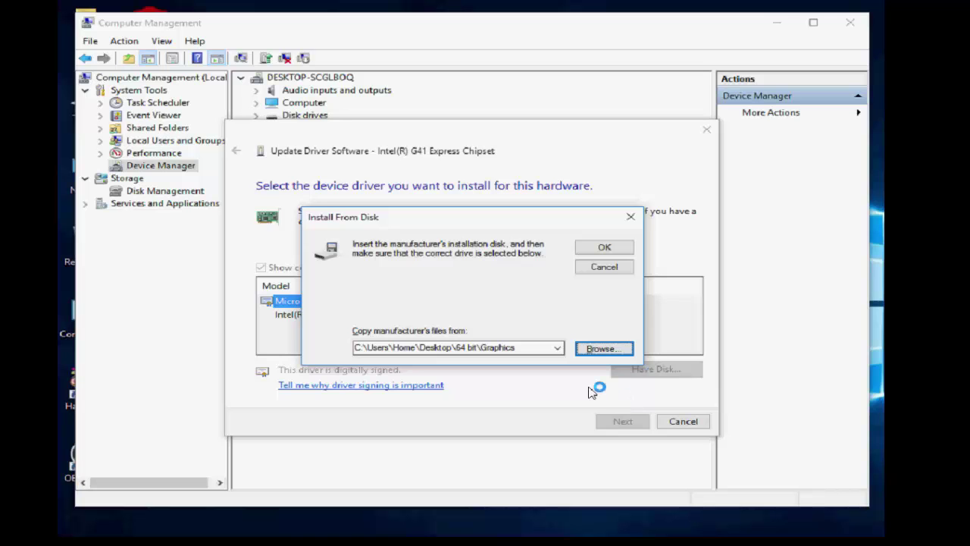
{"action": "key", "text": "Escape"}
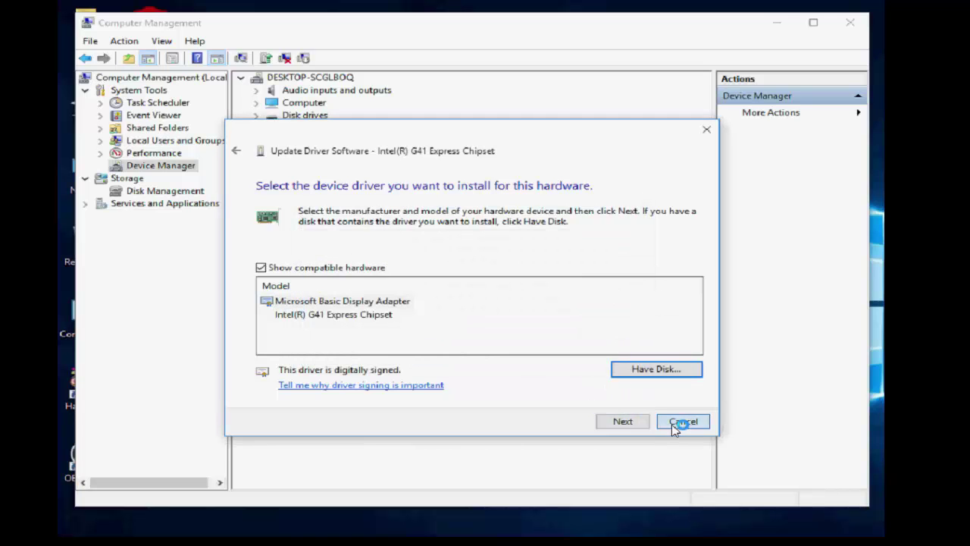
{"action": "left_click", "coordinate": [682, 421]}
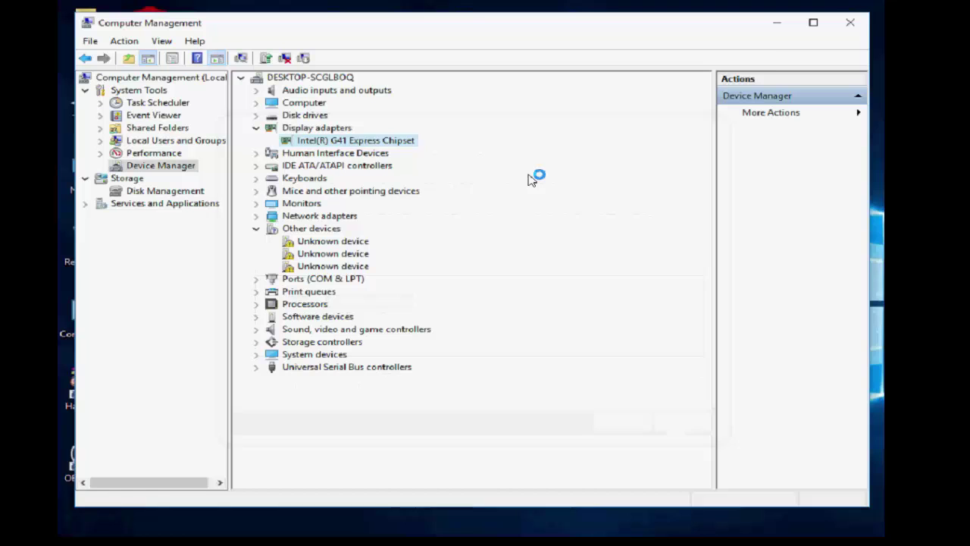
Close the Computer Management window and refresh the desktop five times
{"action": "left_click", "coordinate": [854, 35]}
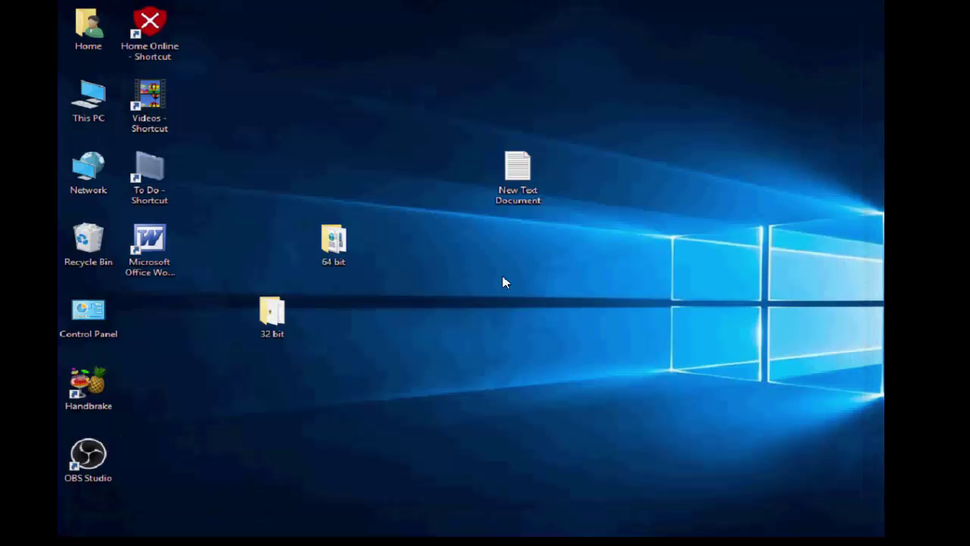
{"action": "right_click", "coordinate": [503, 281]}
{"action": "left_click", "coordinate": [535, 320]}
{"action": "right_click", "coordinate": [474, 301]}
{"action": "left_click", "coordinate": [506, 337]}
{"action": "right_click", "coordinate": [460, 294]}
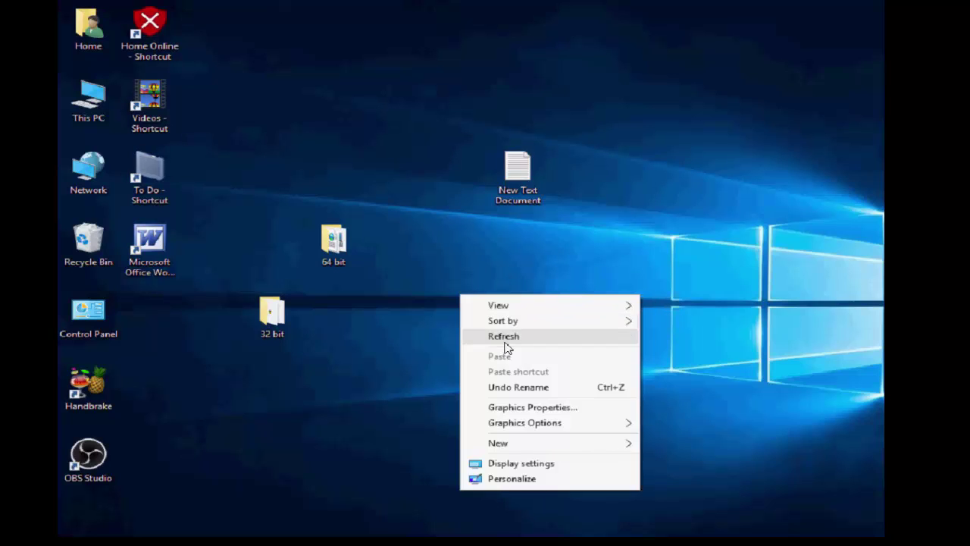
{"action": "left_click", "coordinate": [504, 341]}
{"action": "right_click", "coordinate": [469, 325]}
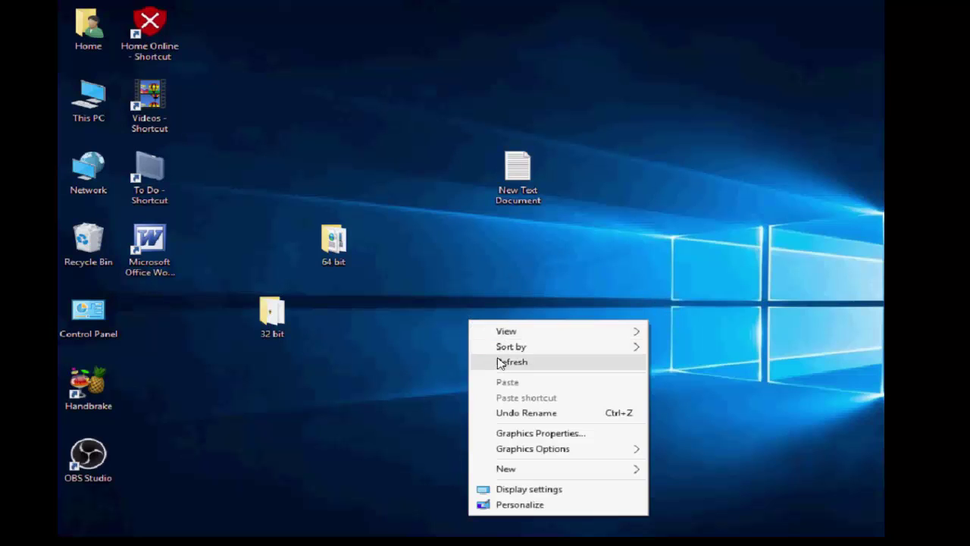
{"action": "left_click", "coordinate": [492, 360]}
{"action": "right_click", "coordinate": [445, 318]}
{"action": "left_click", "coordinate": [473, 358]}
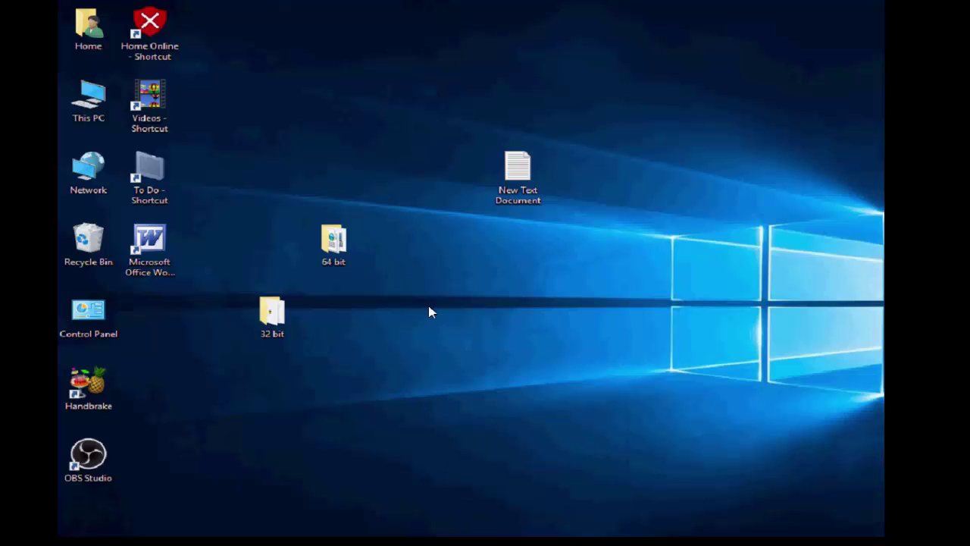